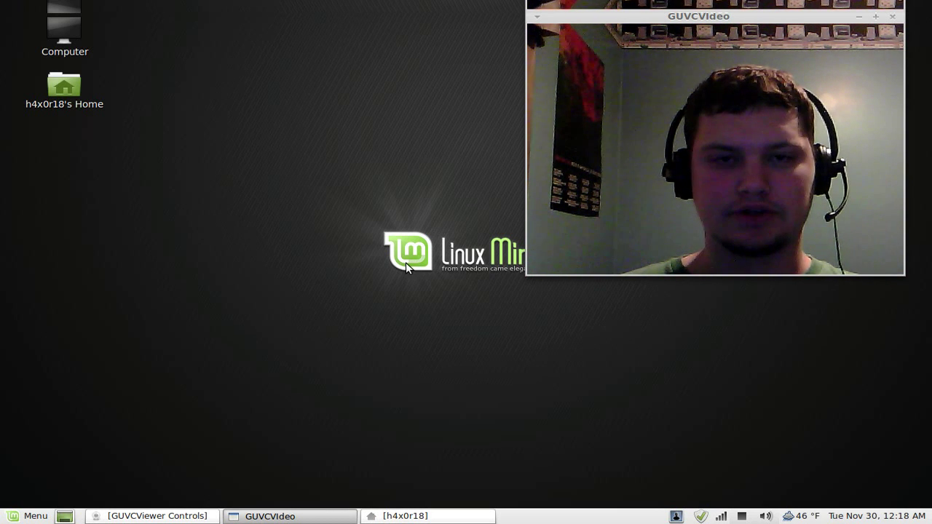
Step: Open the Mint Menu from the Menu button on the bottom panel
click(27, 517)
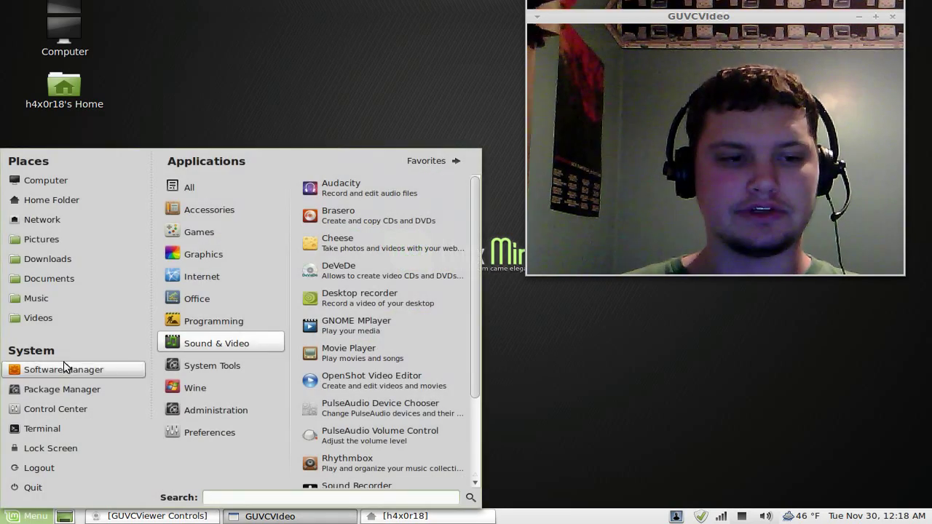
Step: Cancel the Package Manager password prompt and launch Software Manager instead
click(57, 387)
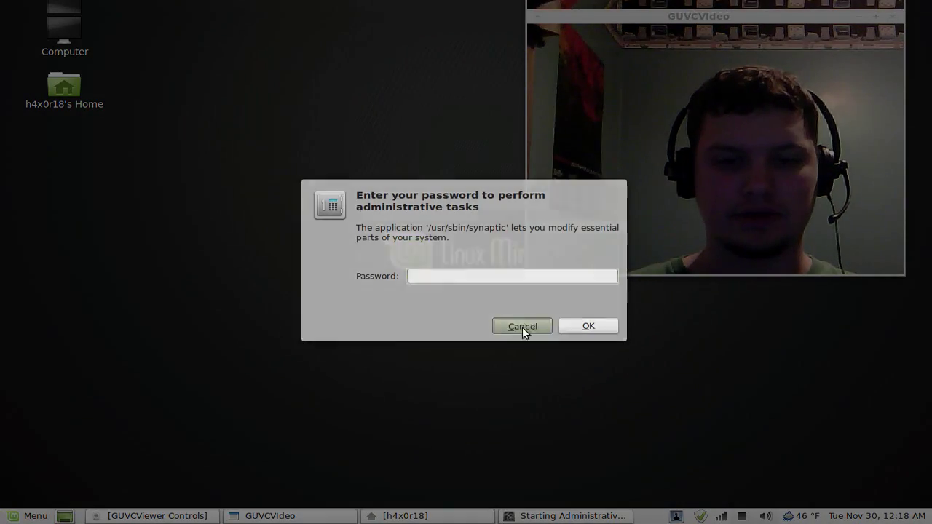
click(522, 327)
key(super)
click(92, 368)
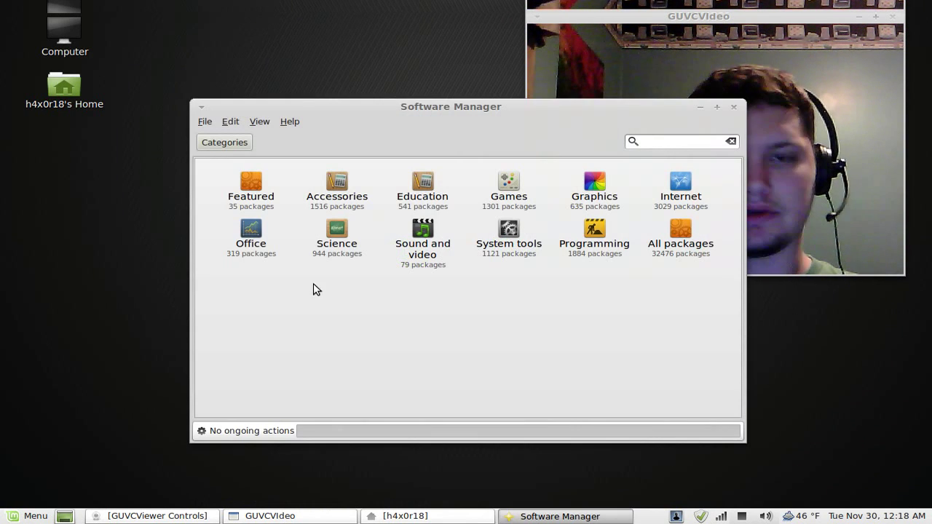
Step: Search Software Manager for 'dosbox', confirm 0.74-1 is installed, and close it
click(665, 144)
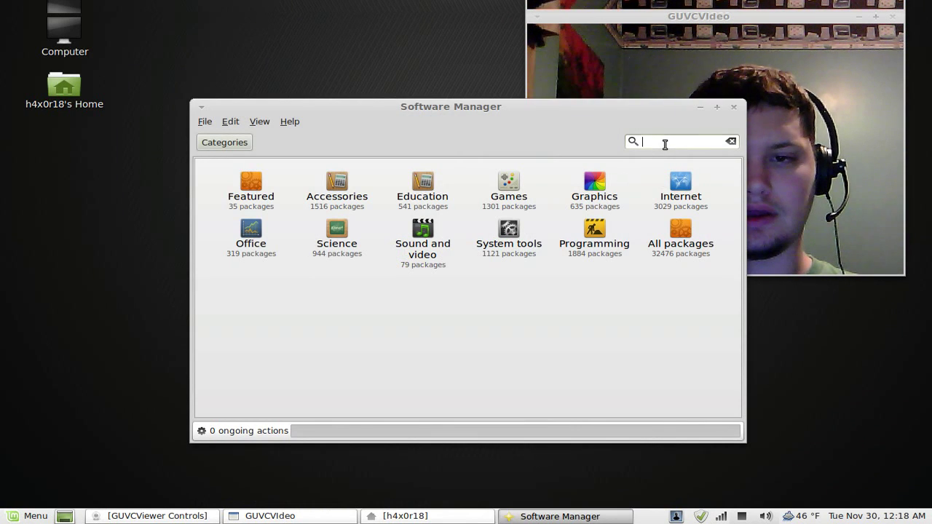
text(dosbox)
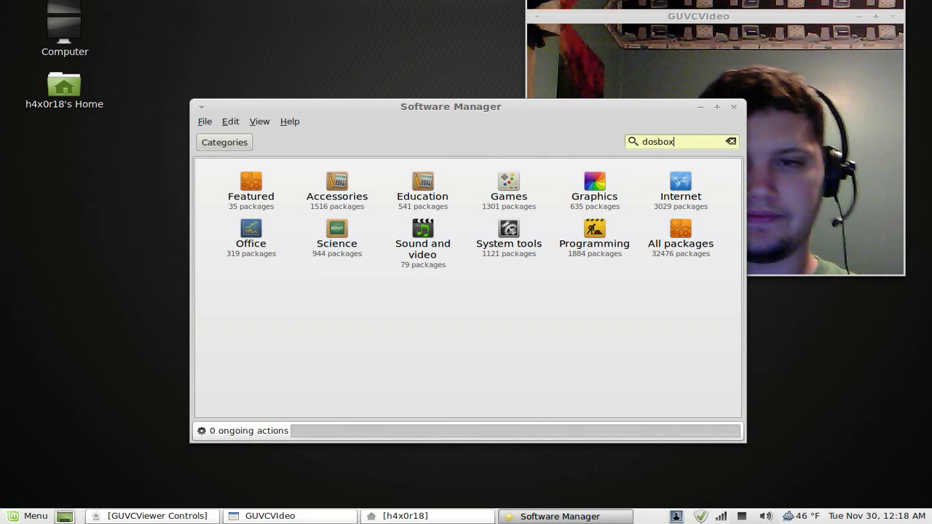
key(Return)
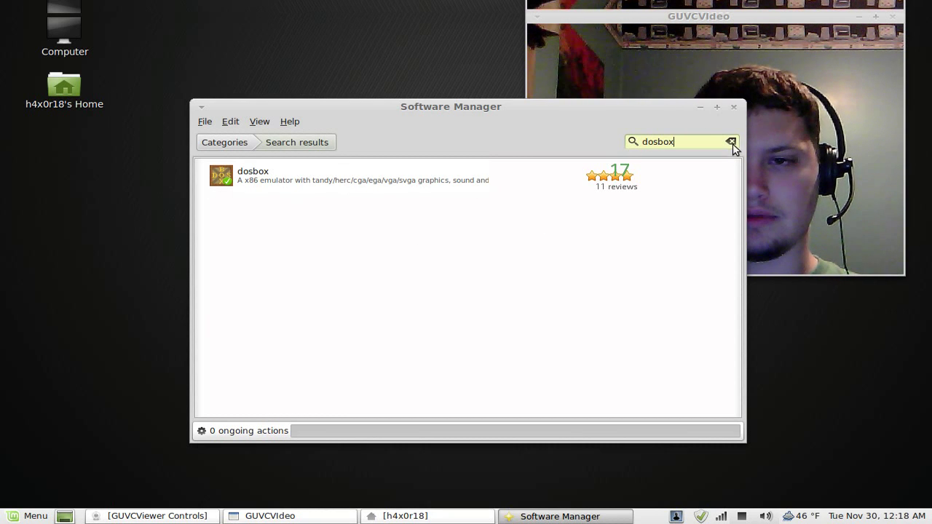
click(430, 182)
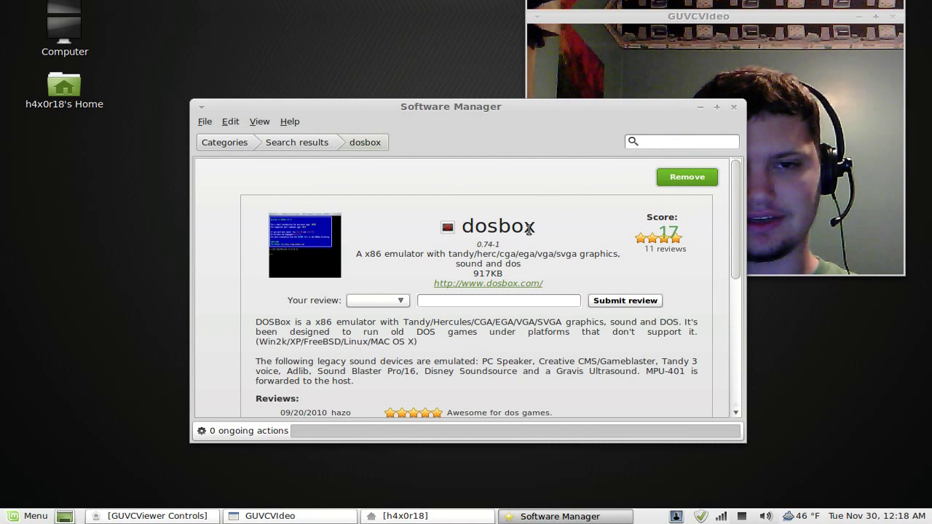
click(733, 107)
click(28, 515)
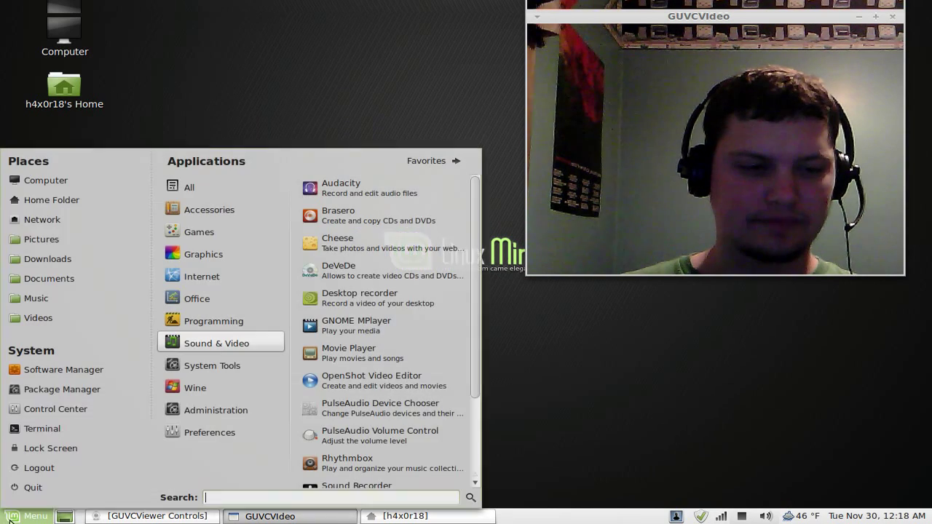
mouse_move(231, 231)
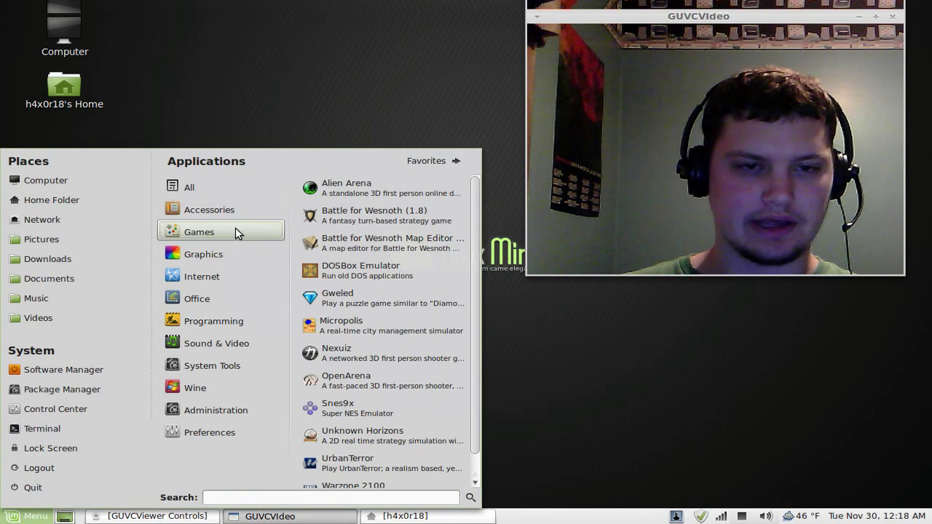
click(364, 271)
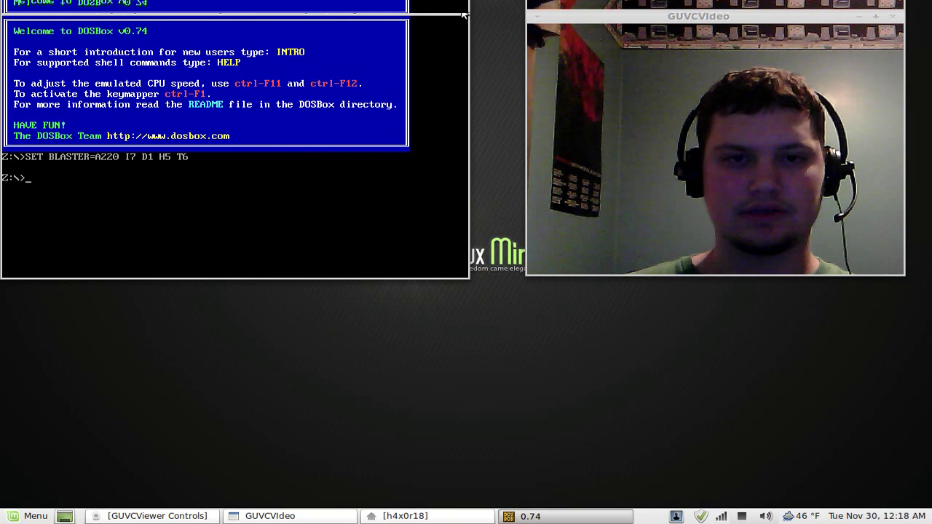
key(alt+F4)
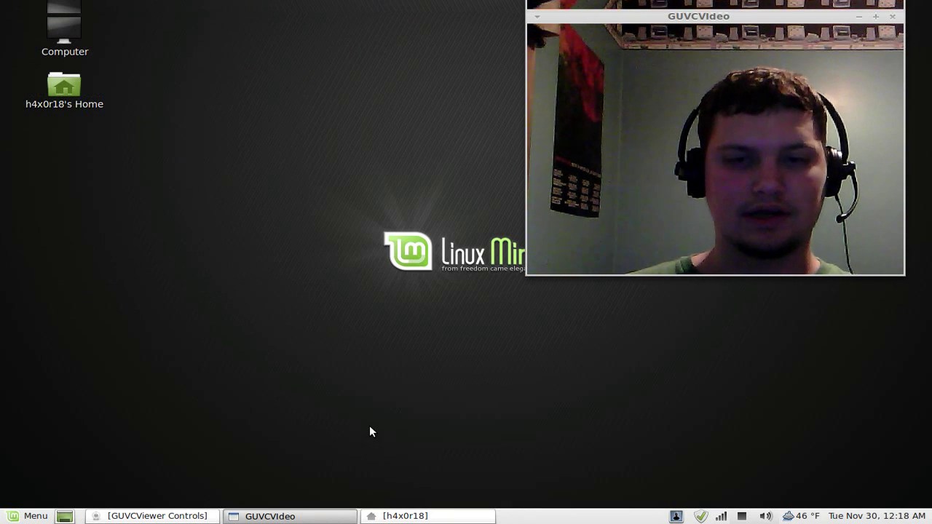
Step: Open the Home Folder in the file manager and show hidden files
click(35, 517)
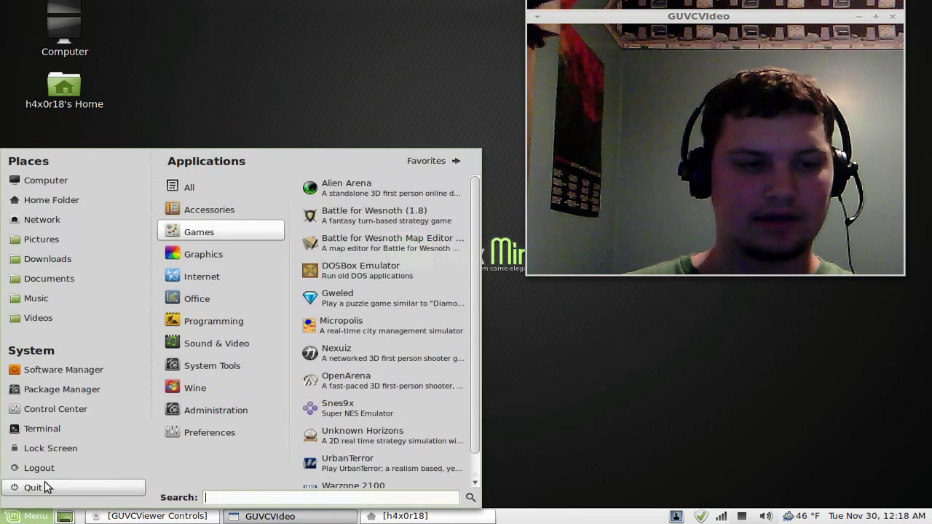
click(60, 202)
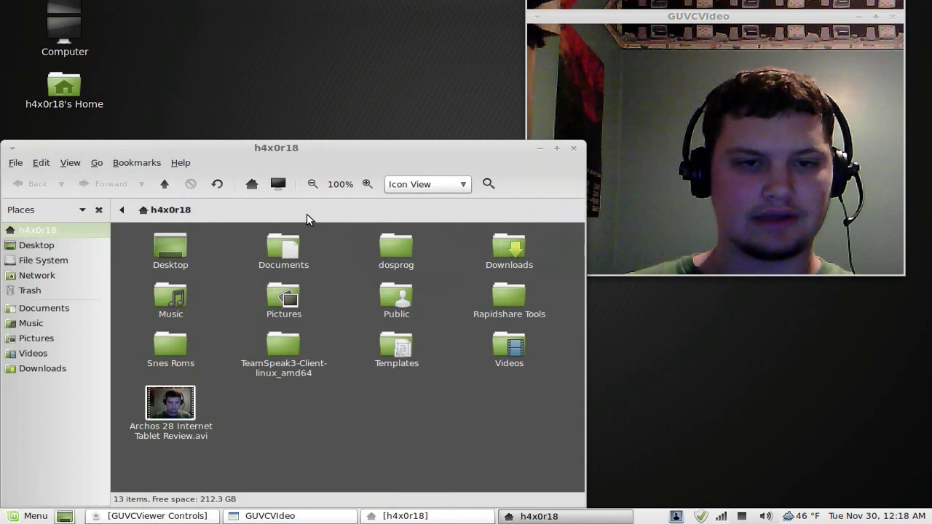
drag(352, 148, 381, 116)
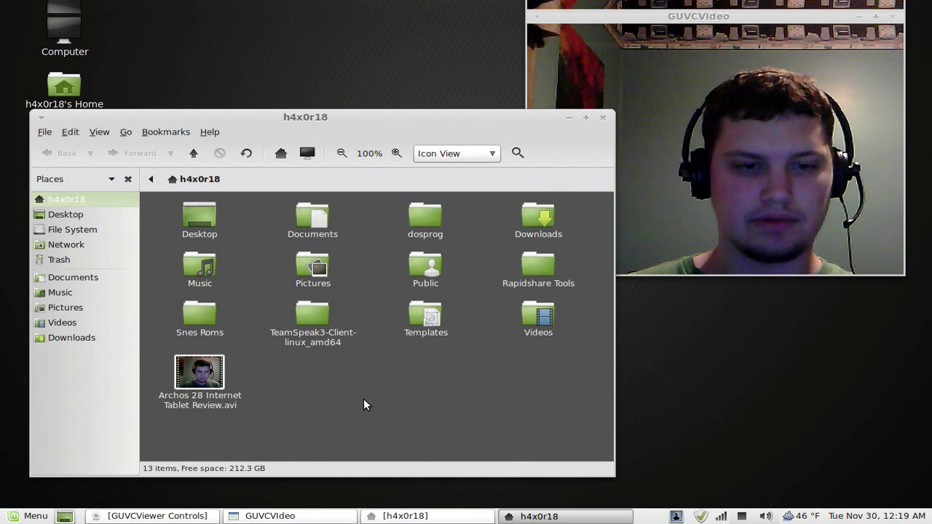
key(ctrl+r)
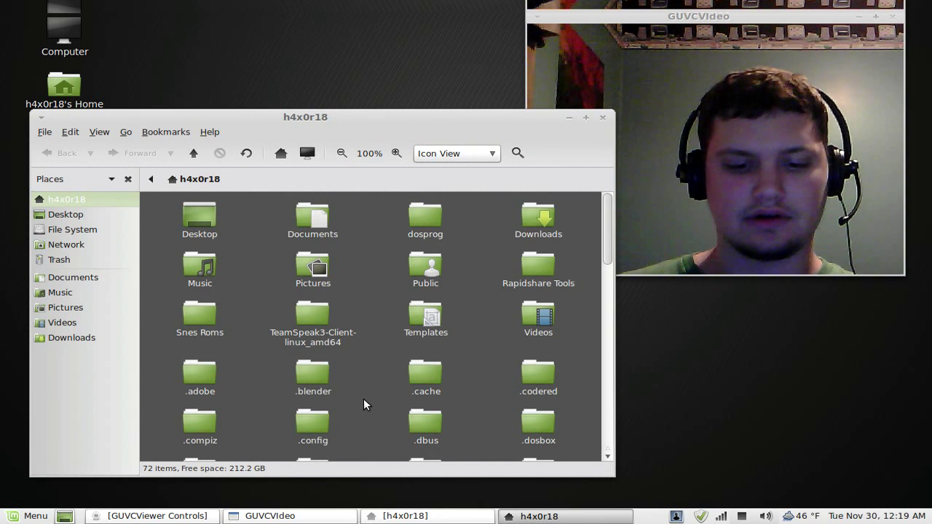
Step: Open the .dosbox folder and open dosbox-0.74.conf with the Text Editor
scroll(374, 289, down, 5)
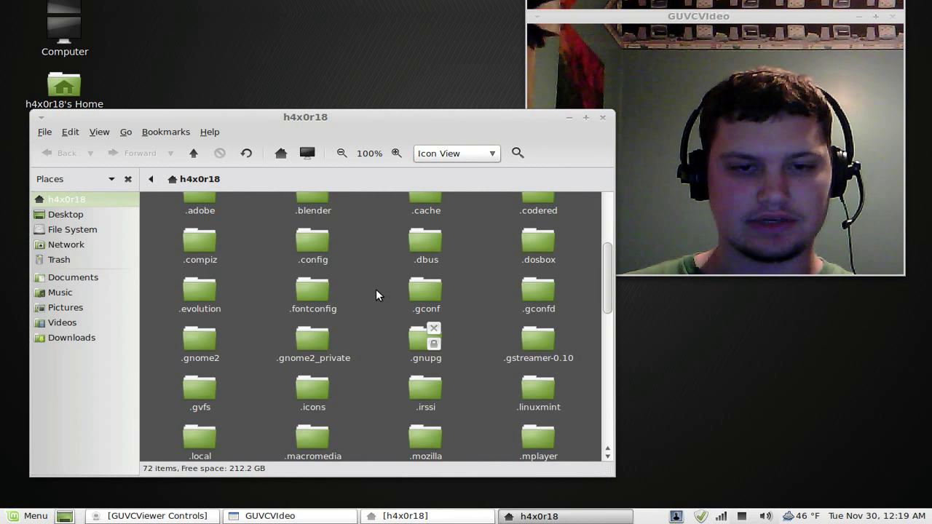
scroll(377, 306, up, 1)
scroll(376, 327, down, 2)
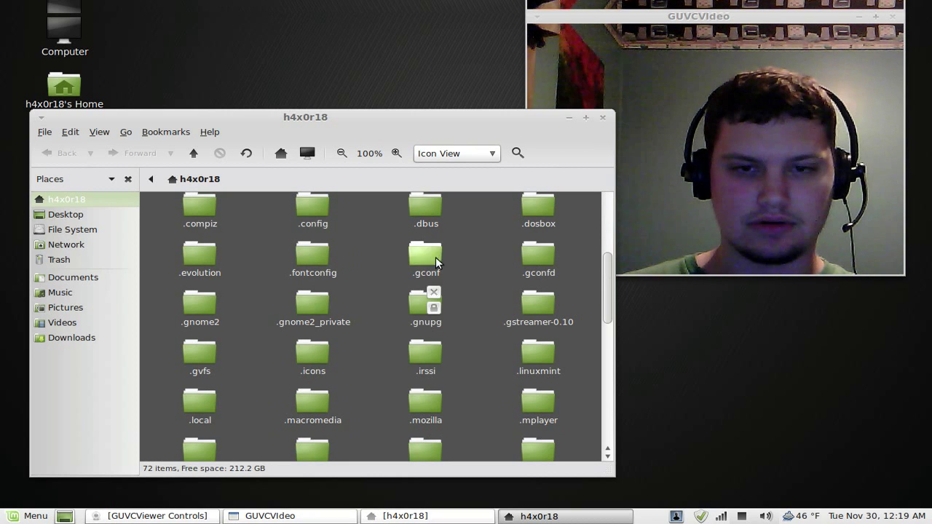
double_click(540, 209)
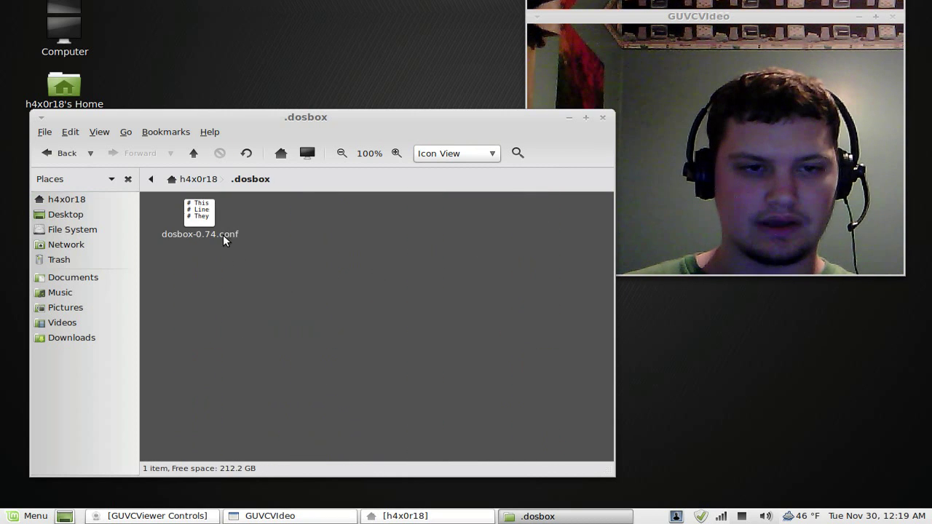
right_click(201, 215)
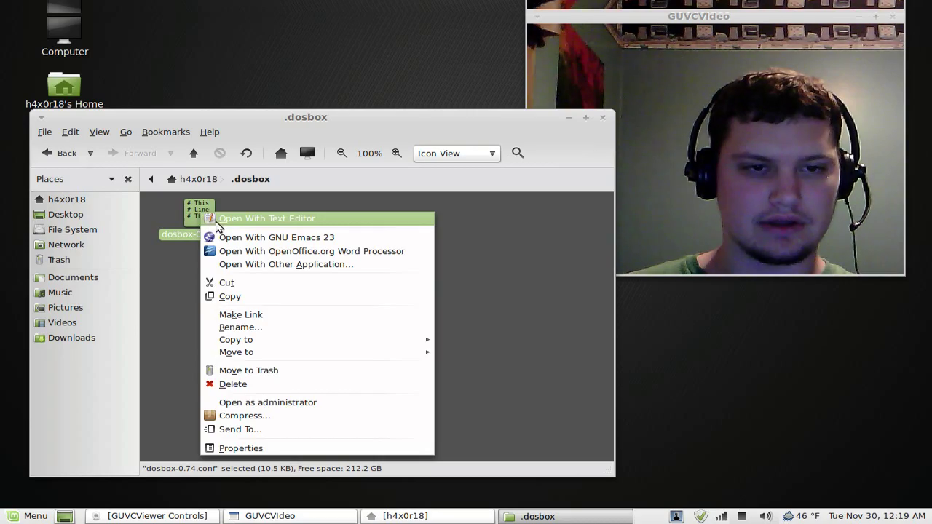
click(221, 218)
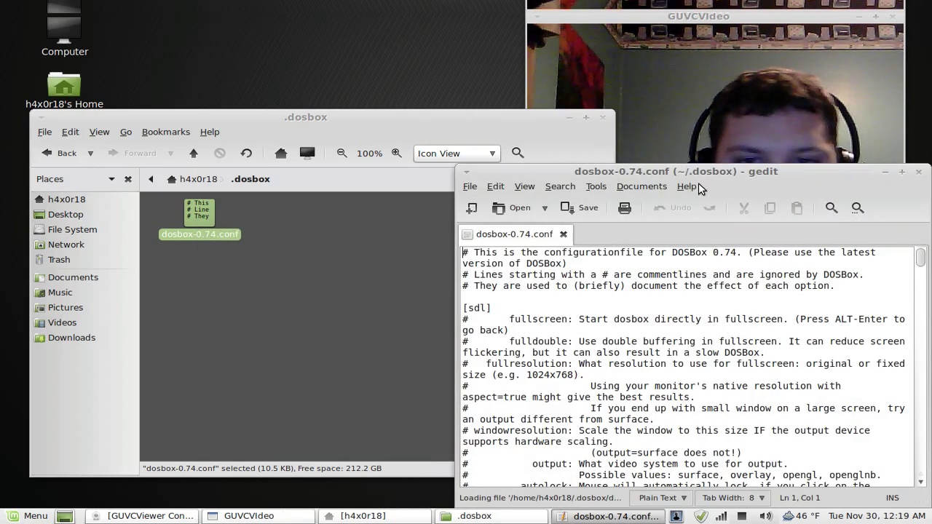
Step: Scroll to the [autoexec] section and start a new 'mount' line after its comments
drag(698, 175, 299, 56)
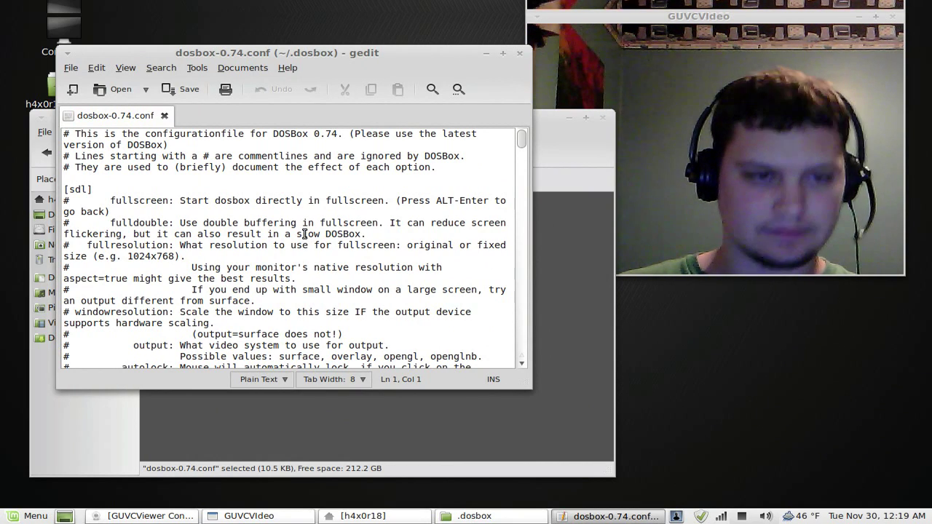
scroll(306, 233, down, 3)
scroll(307, 233, down, 15)
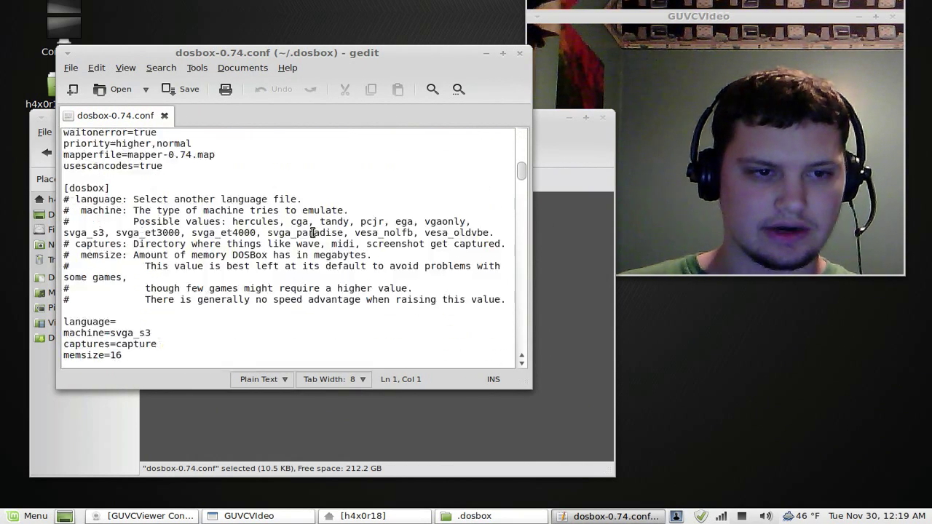
scroll(312, 233, down, 15)
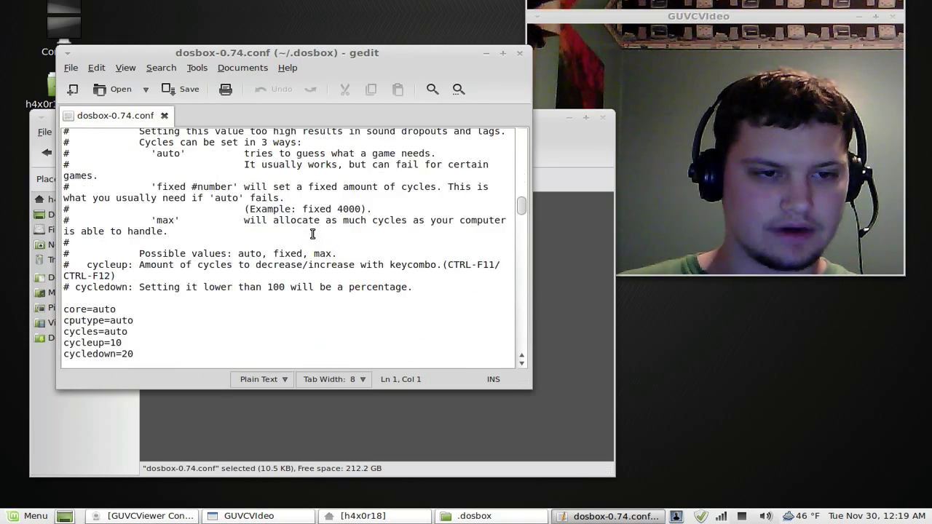
scroll(312, 233, down, 15)
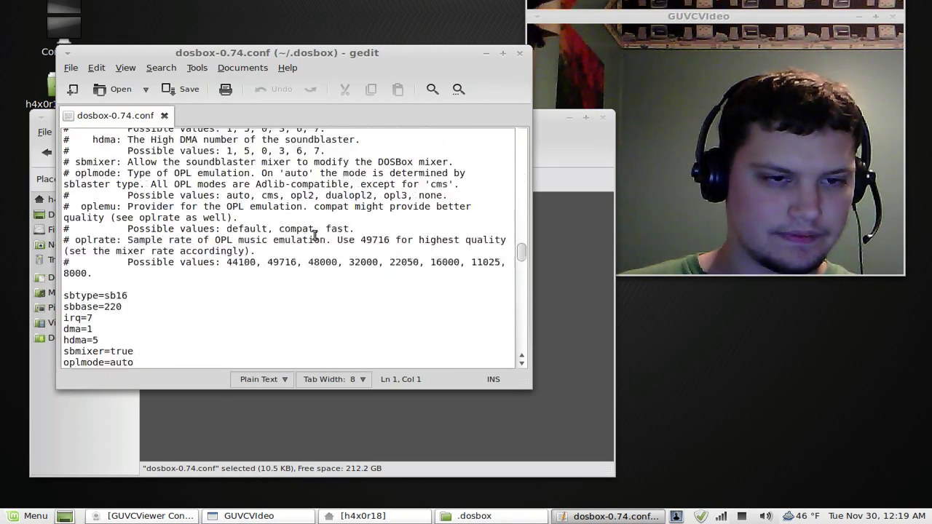
scroll(315, 234, down, 15)
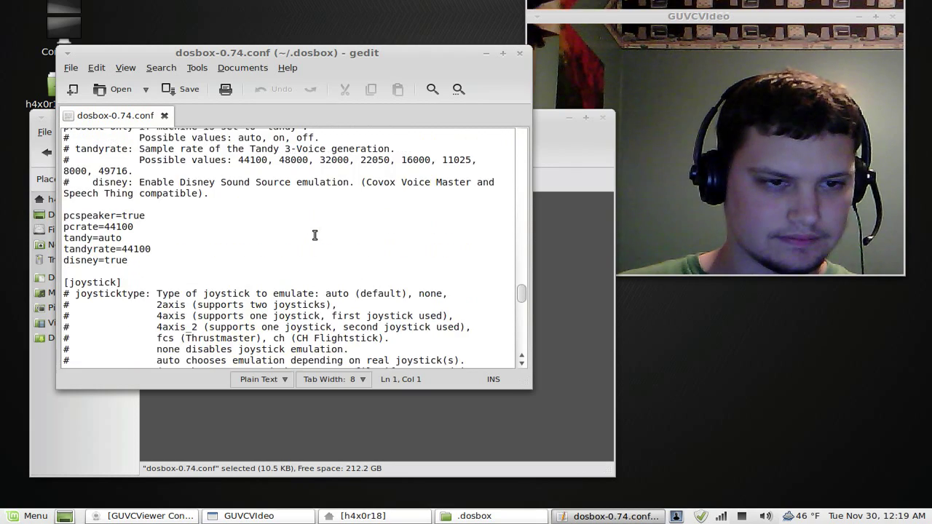
scroll(315, 235, down, 12)
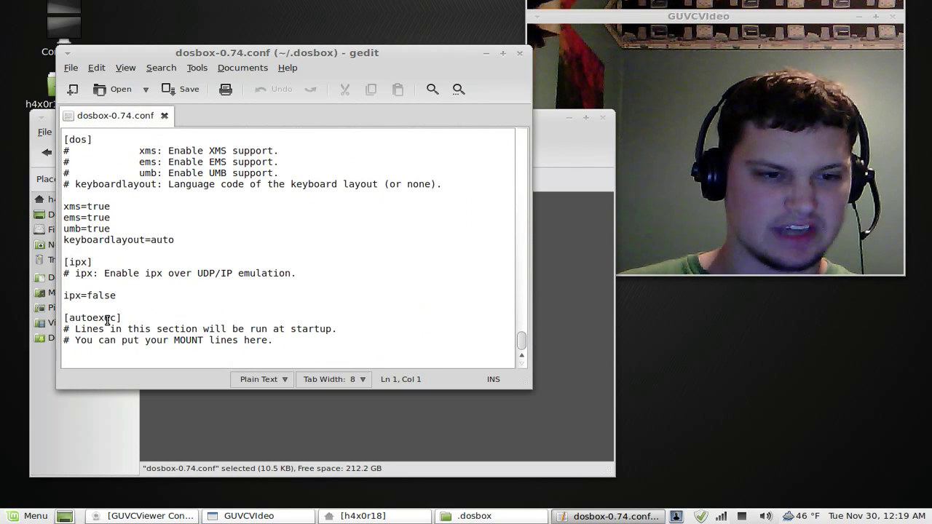
click(286, 343)
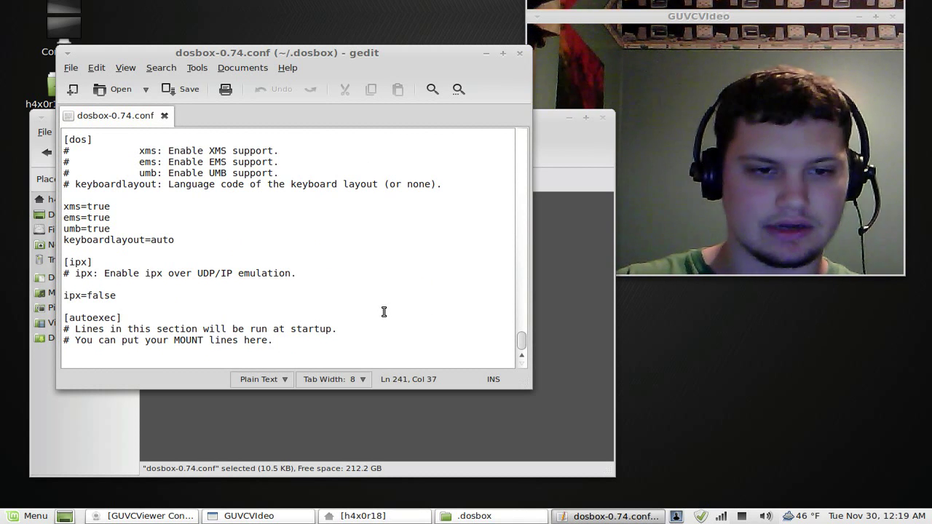
key(Return)
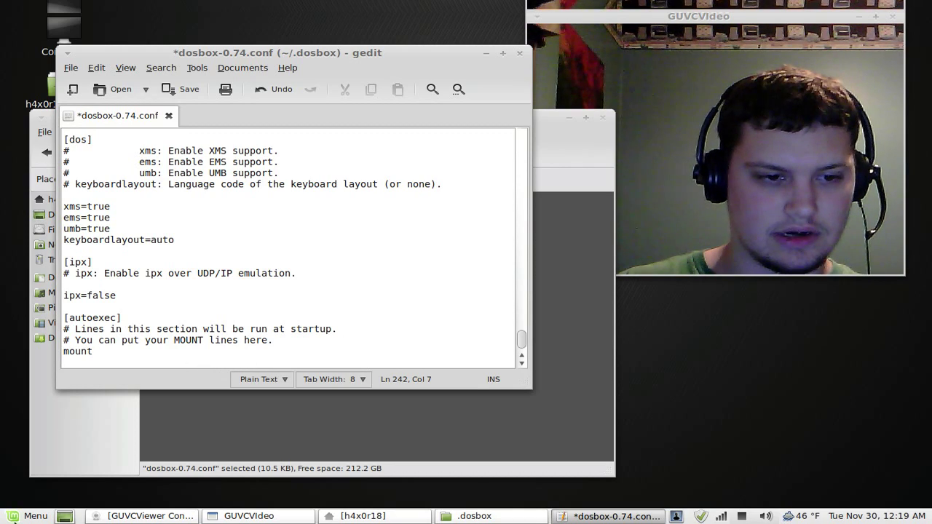
key(super)
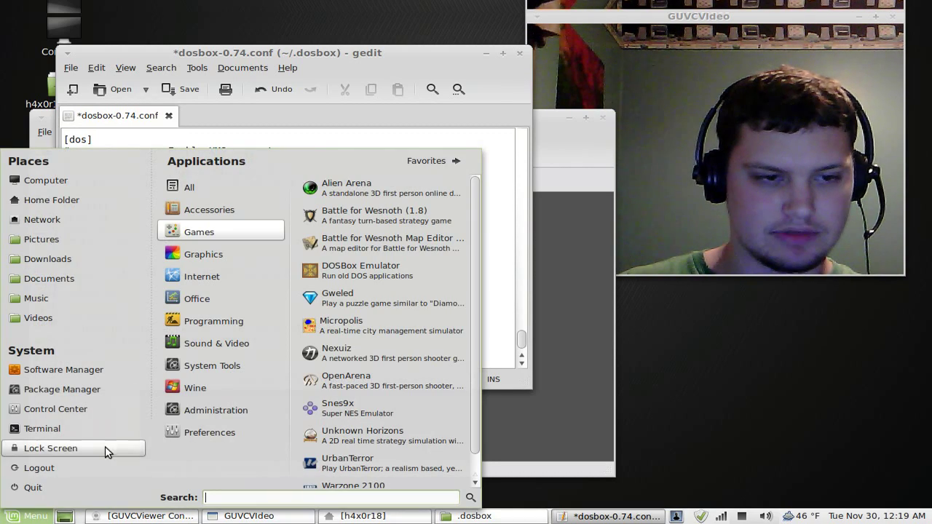
Step: Relaunch DOSBox, run 'mount --help' to view its usage, then return to gedit
click(329, 272)
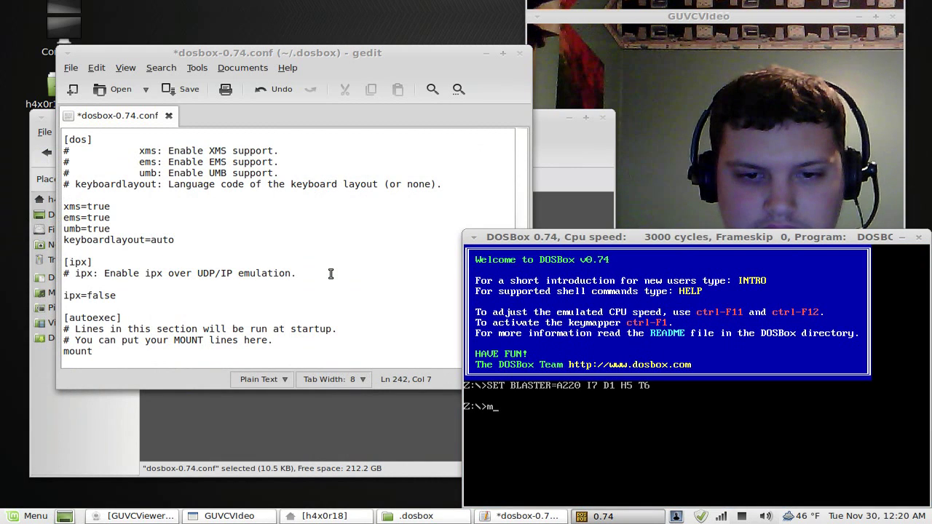
text(mount --hel)
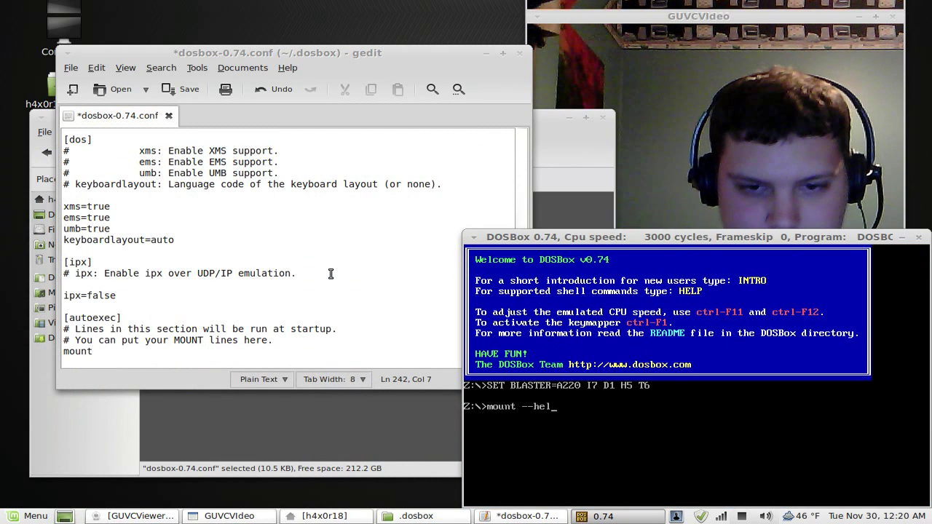
text(p)
key(Return)
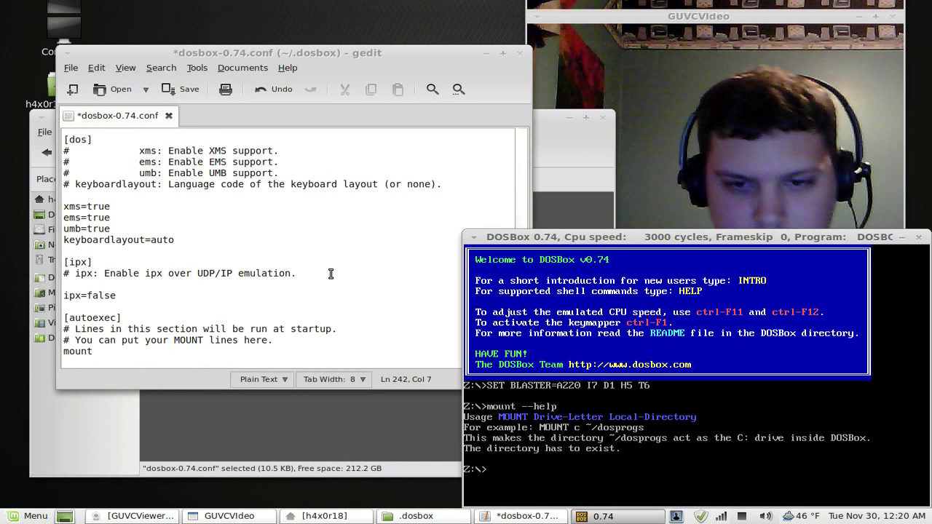
click(178, 352)
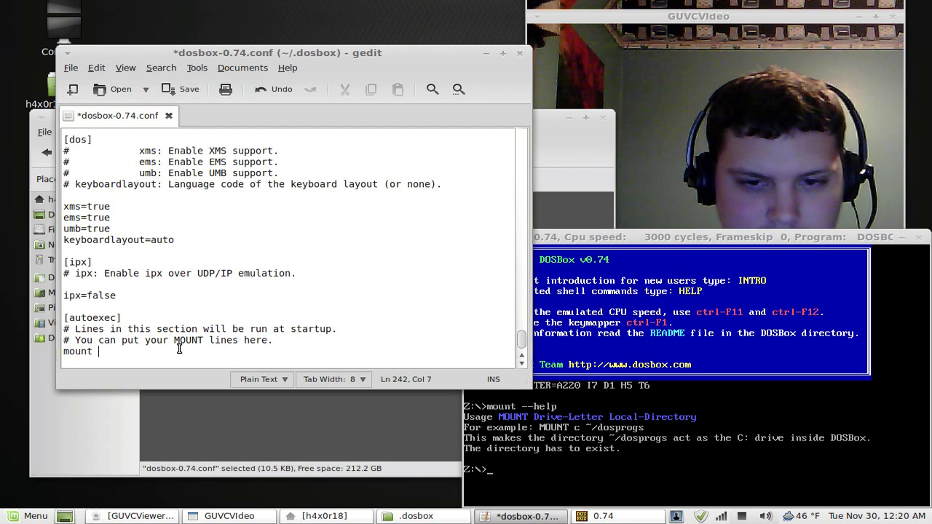
Step: Show the home folder containing dosprog in the file manager, then close DOSBox
click(123, 448)
click(192, 180)
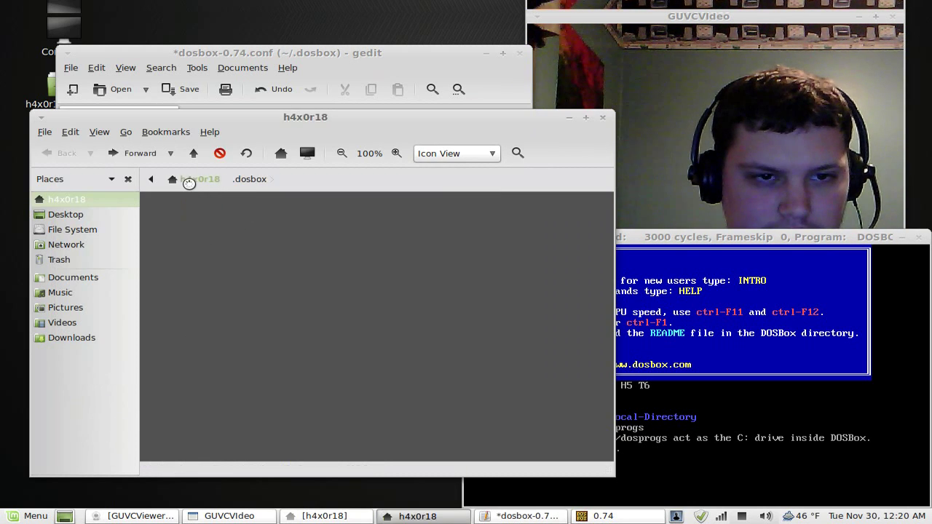
scroll(493, 237, up, 5)
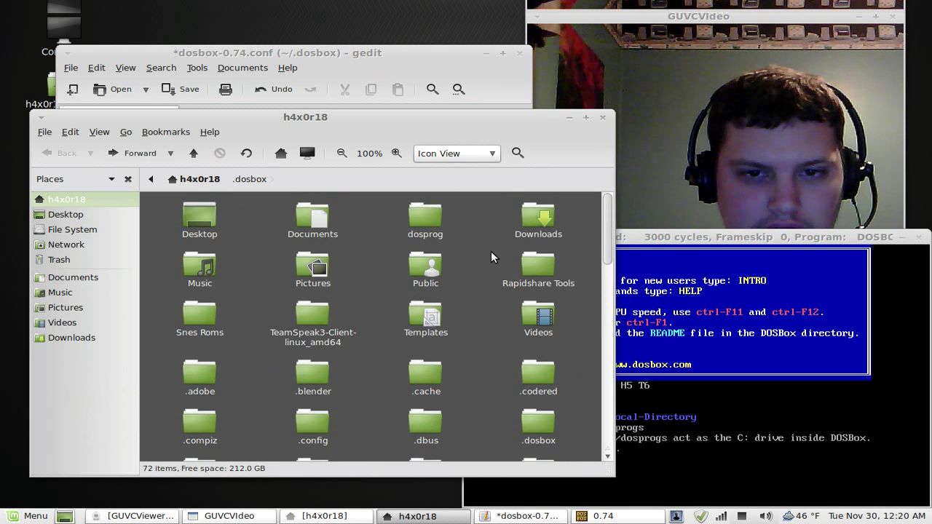
scroll(451, 247, down, 4)
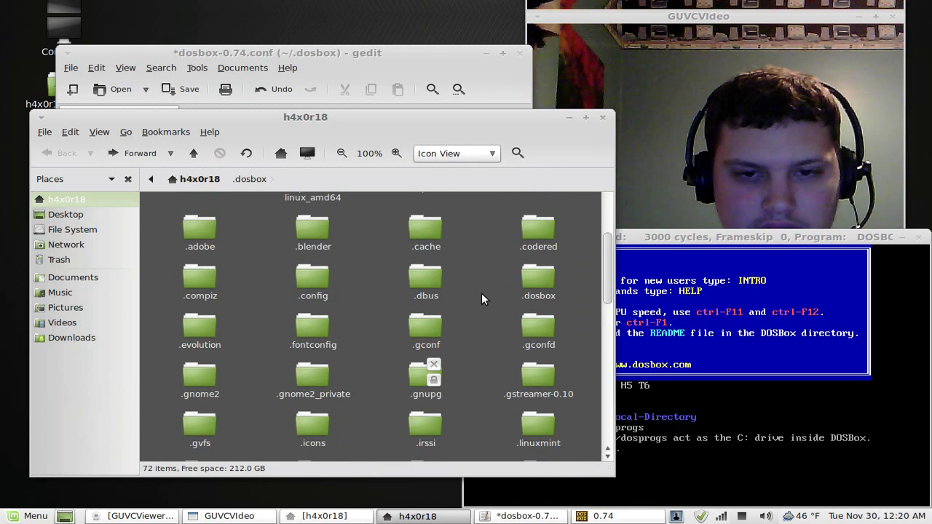
click(603, 516)
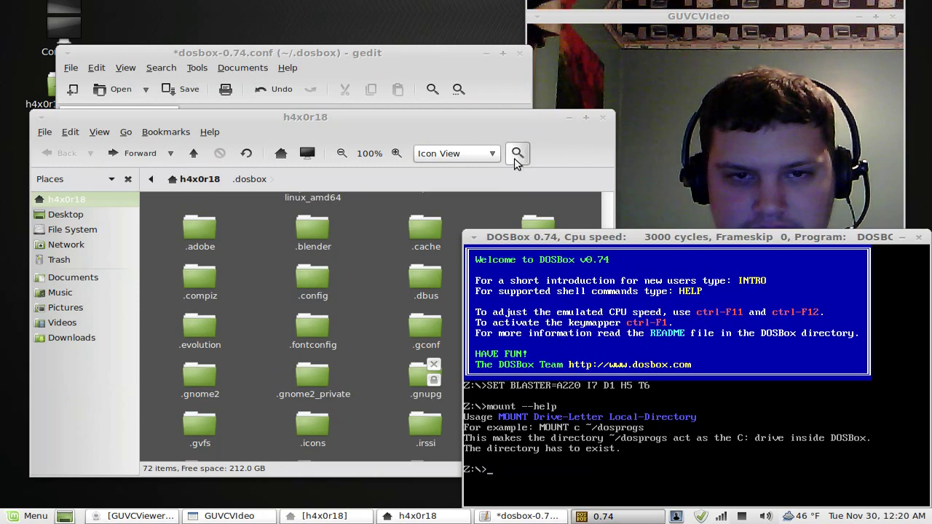
click(507, 128)
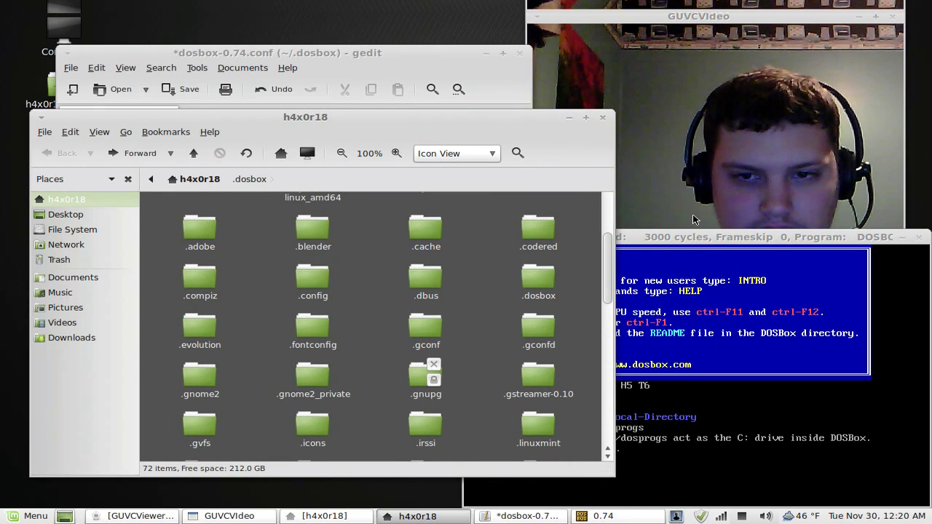
drag(681, 235, 681, 304)
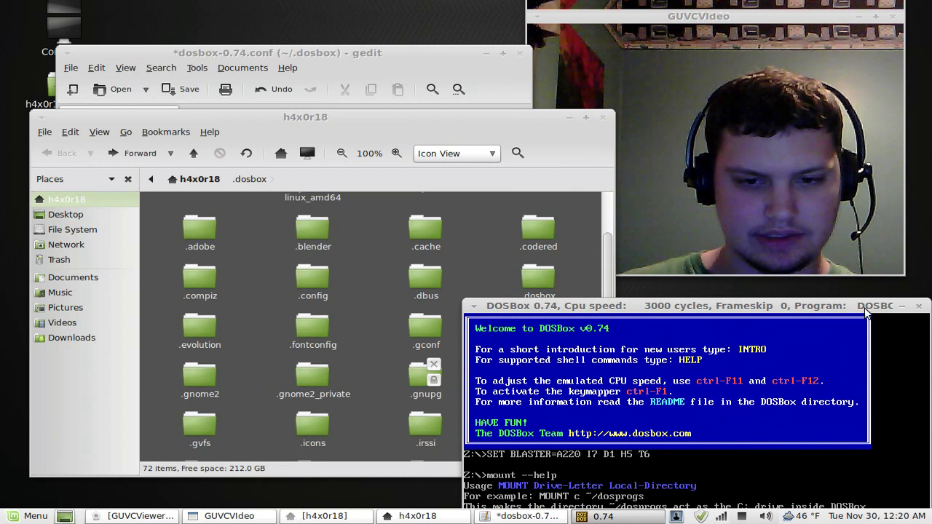
key(alt+F4)
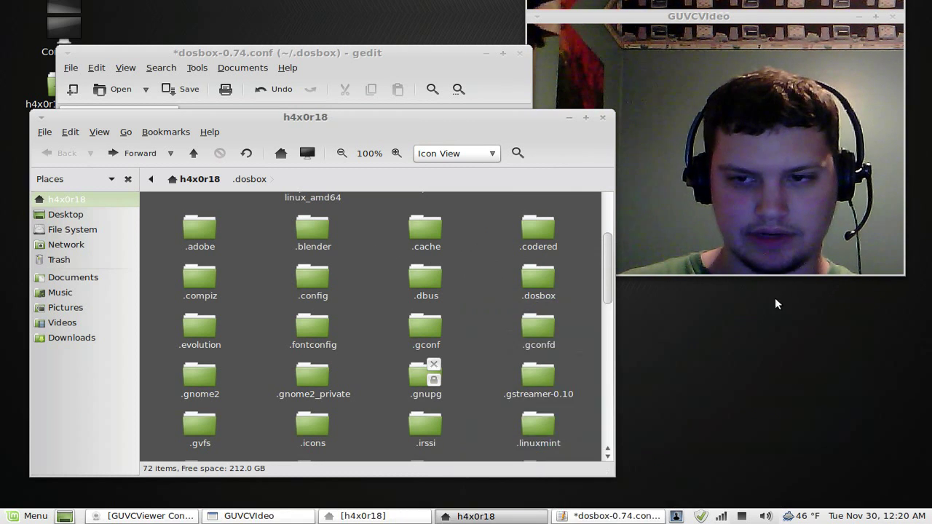
Step: Complete the autoexec line as 'mount c /home/<user>/dosprog' and add 'cd dosprog' below it
click(345, 80)
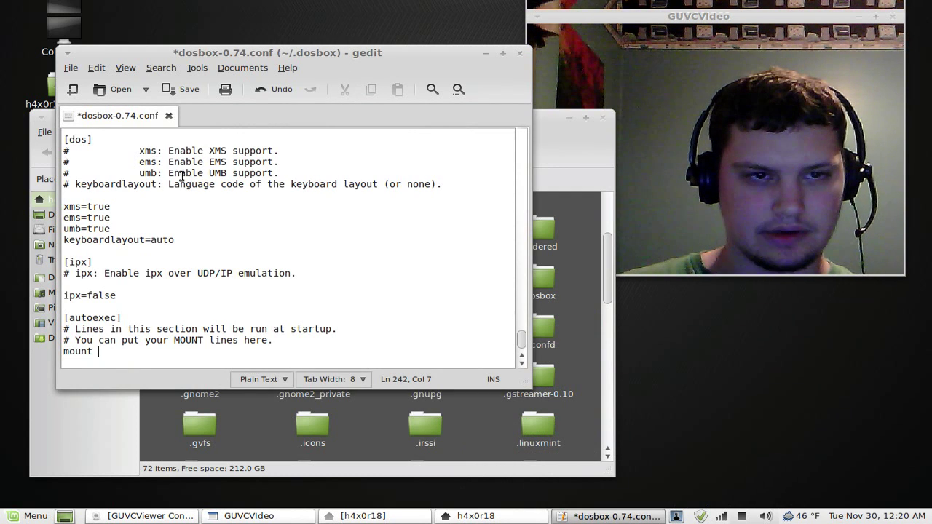
text(c )
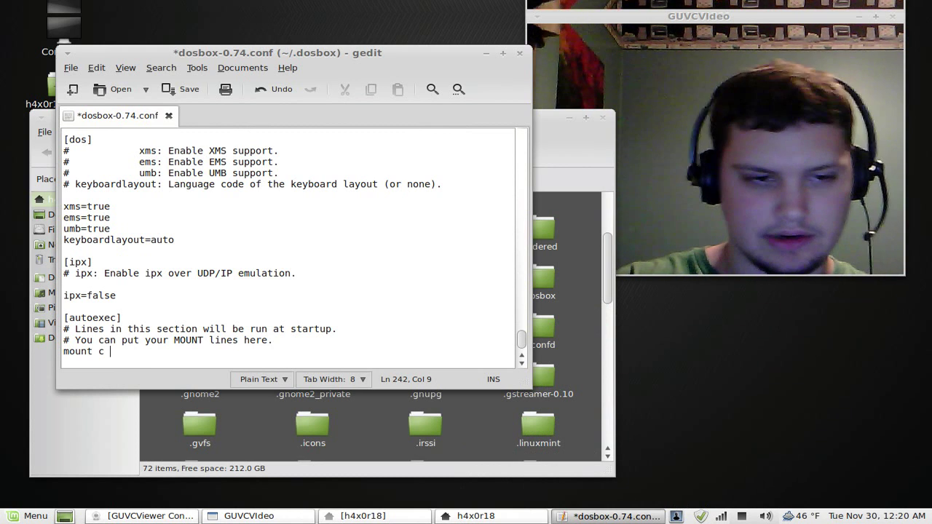
text(/)
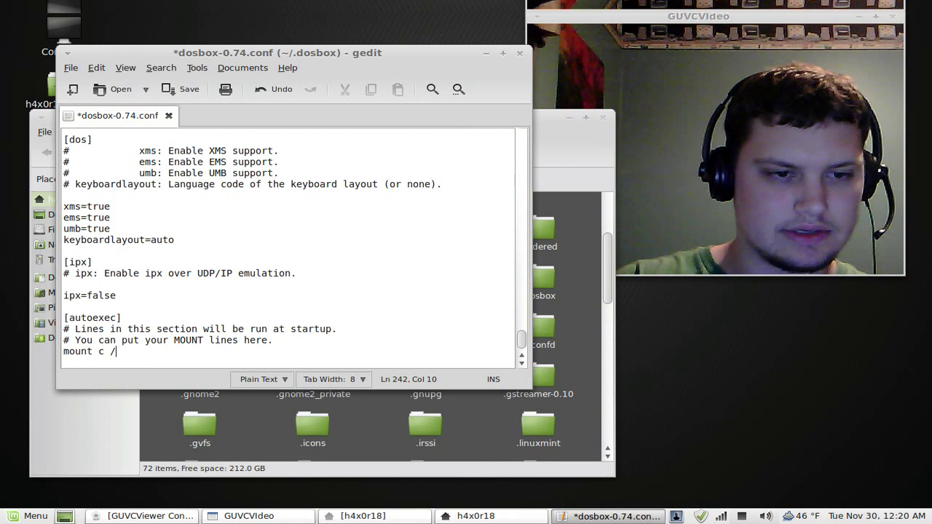
text(home/)
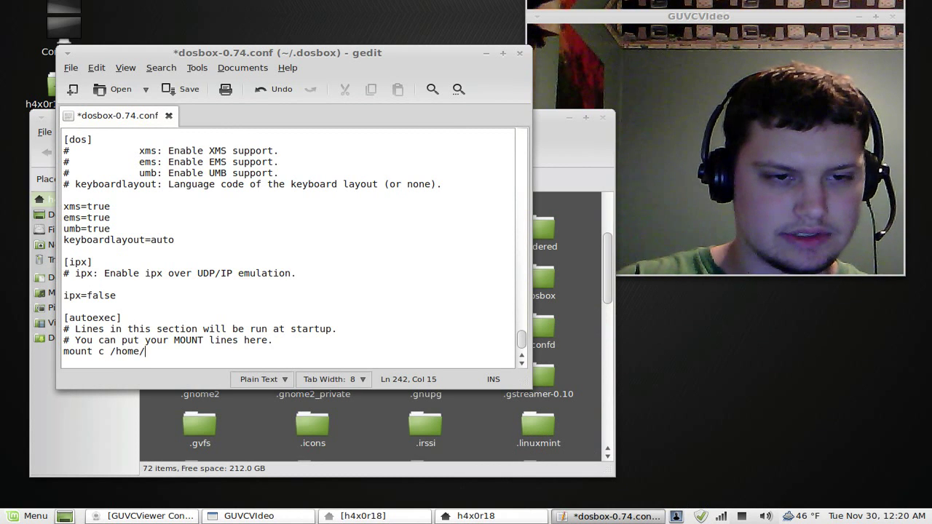
text(h4x0r18/)
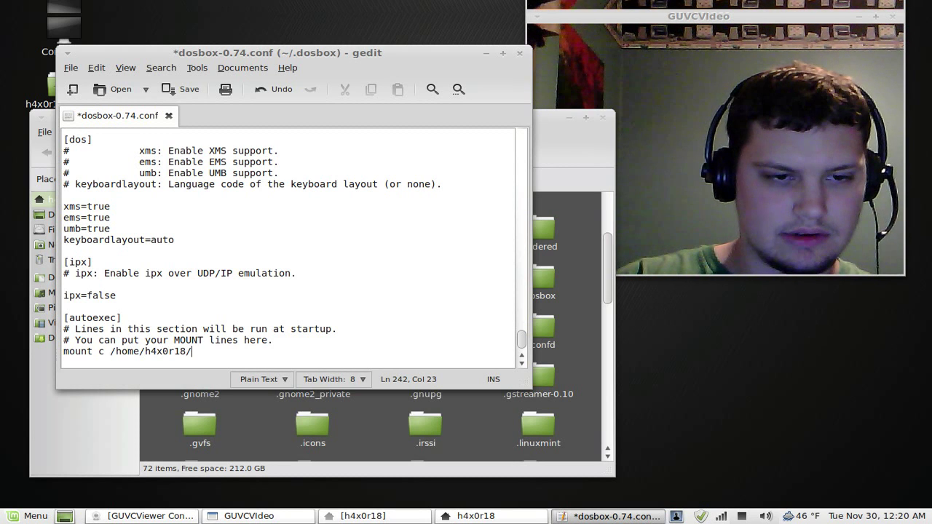
text(dosprog)
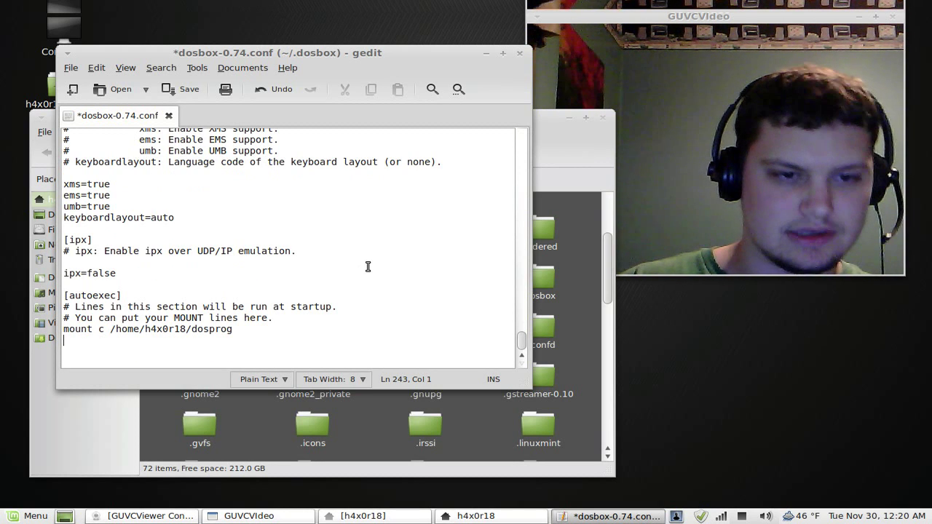
text(cd dos)
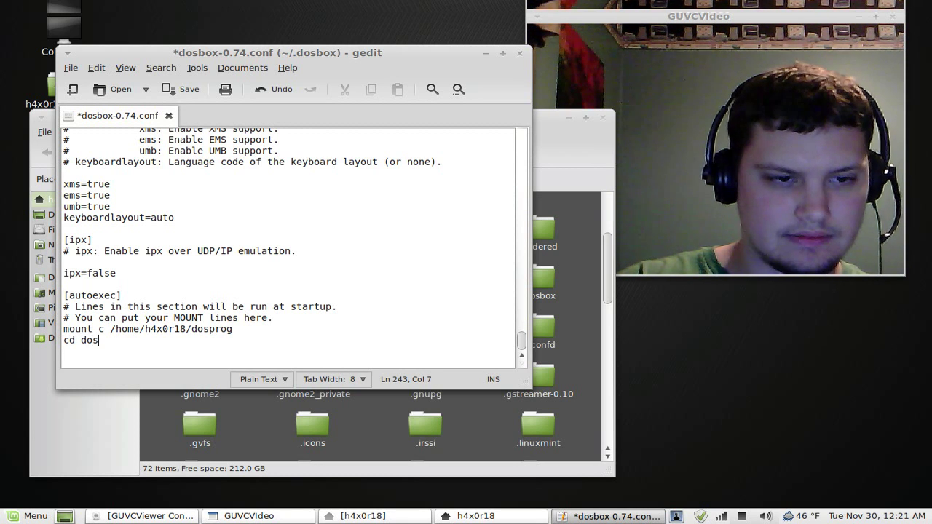
text(g)
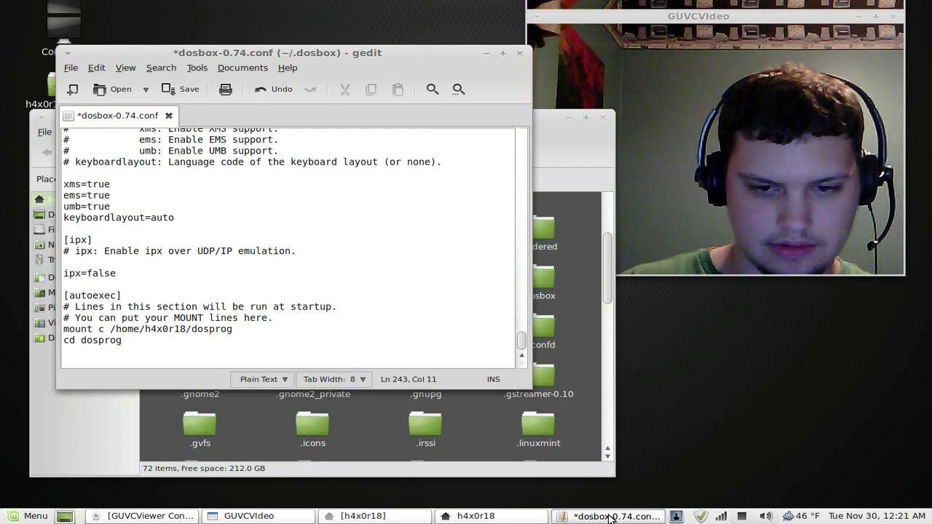
click(30, 516)
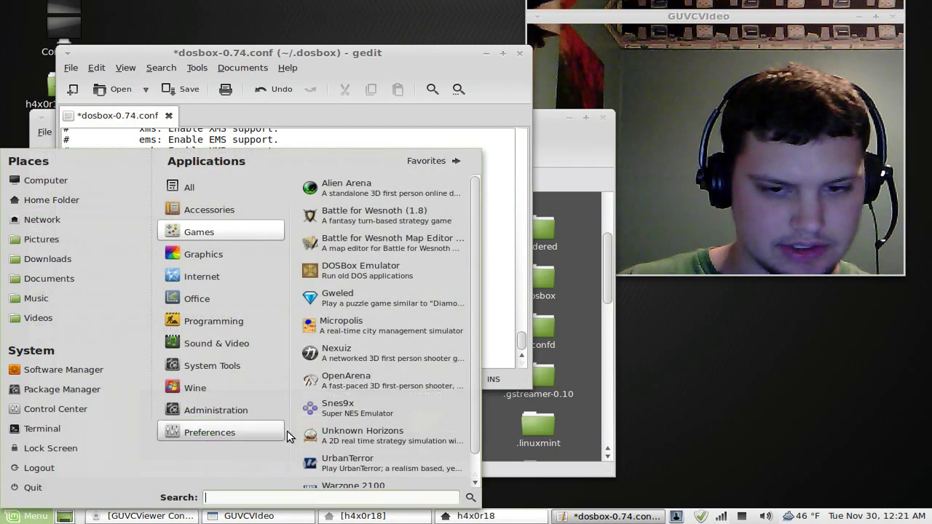
Step: Launch DOSBox and run 'mount c /home/<user>/dosprog' followed by 'cd dosprog'
click(363, 272)
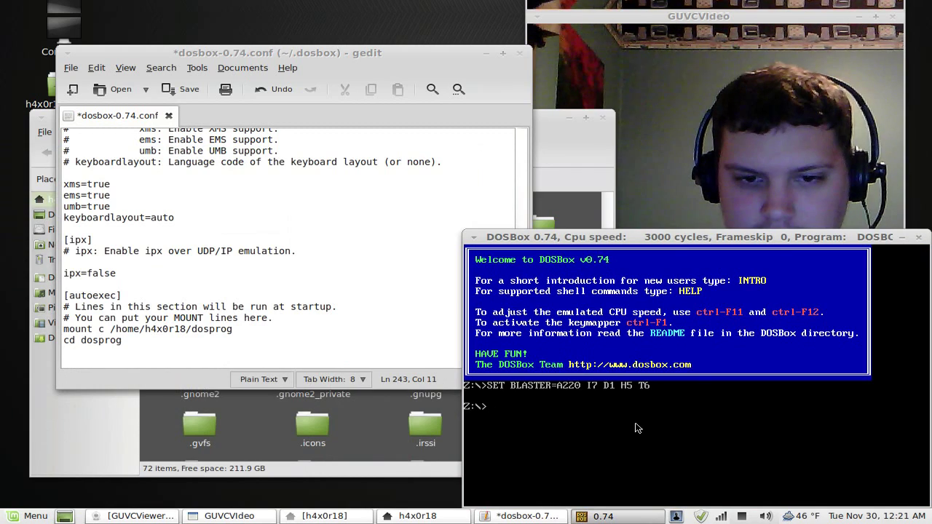
drag(743, 243, 614, 298)
text(mount c)
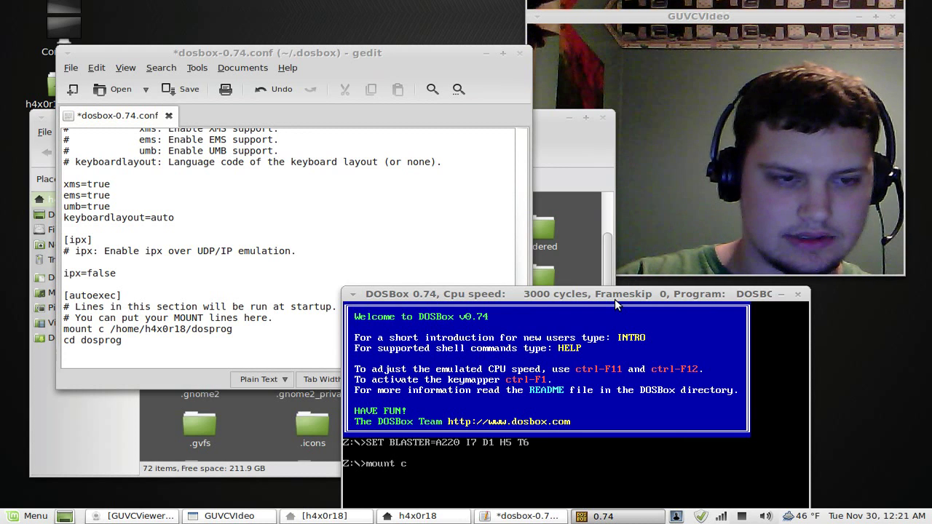
text( /home/h4)
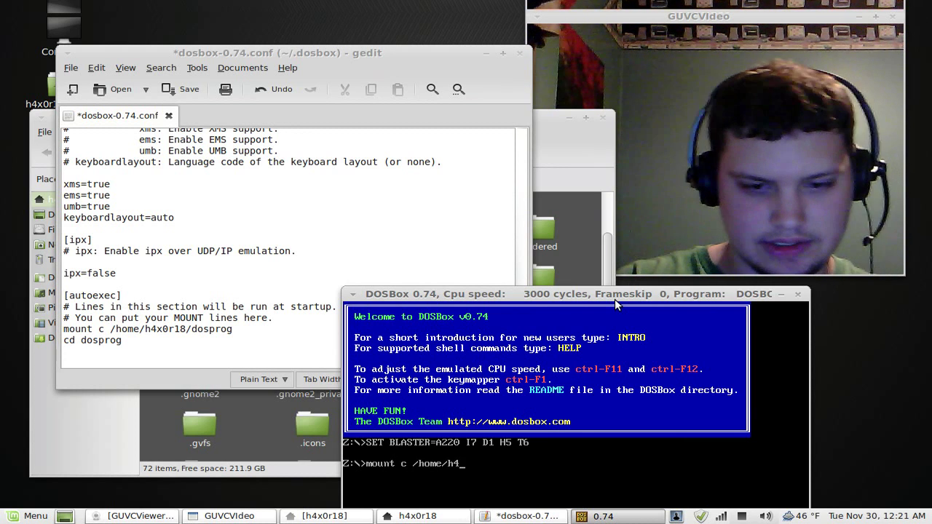
text(x0r18/dos)
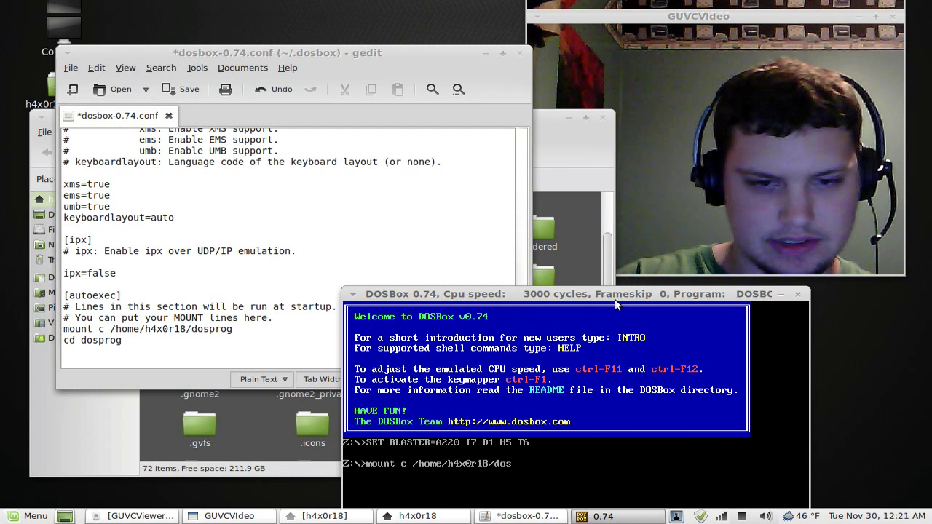
text(prog)
key(Return)
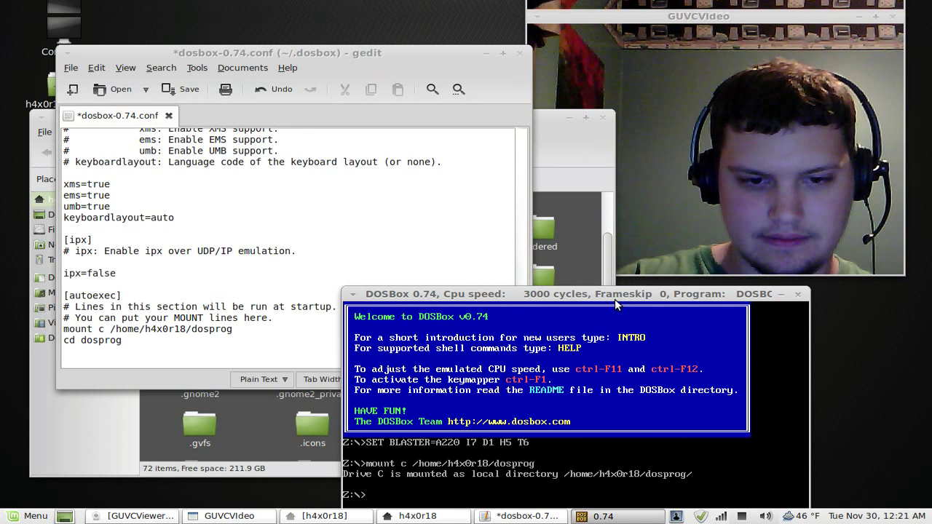
text(cd )
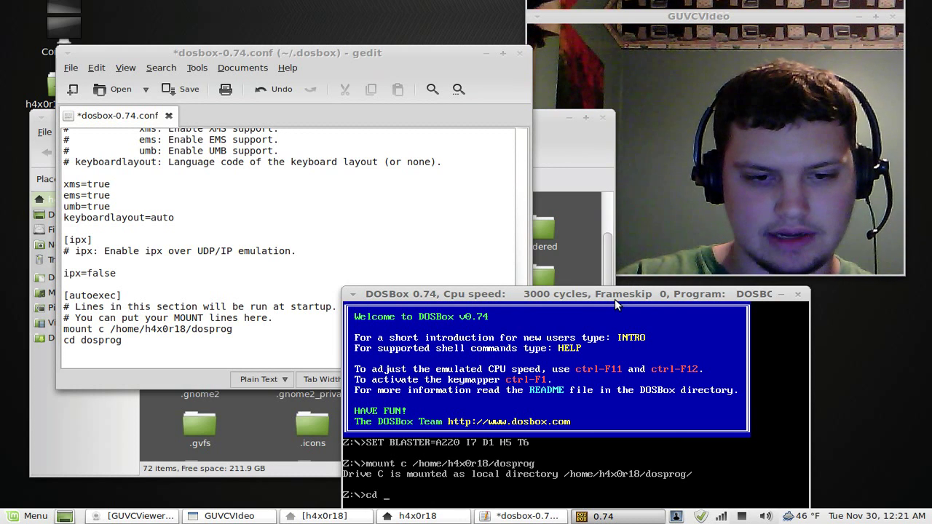
text(d)
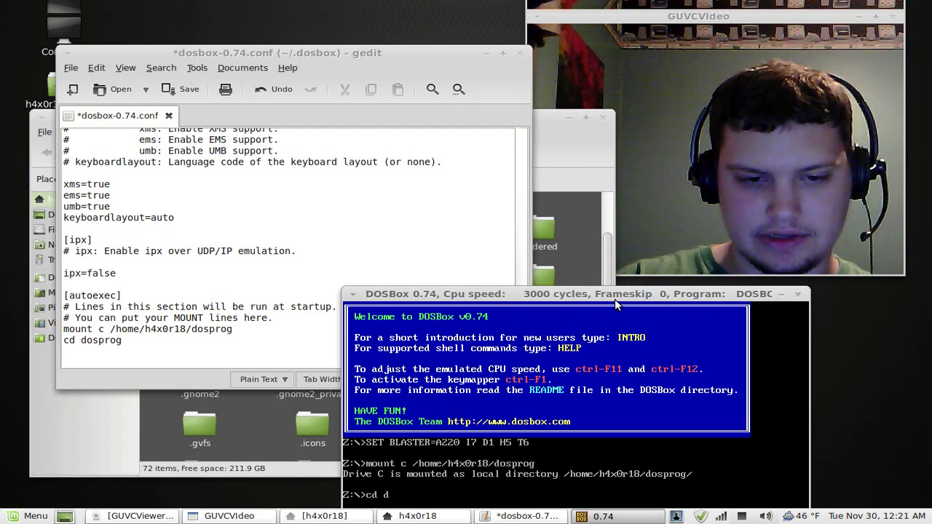
text(osprog)
key(Return)
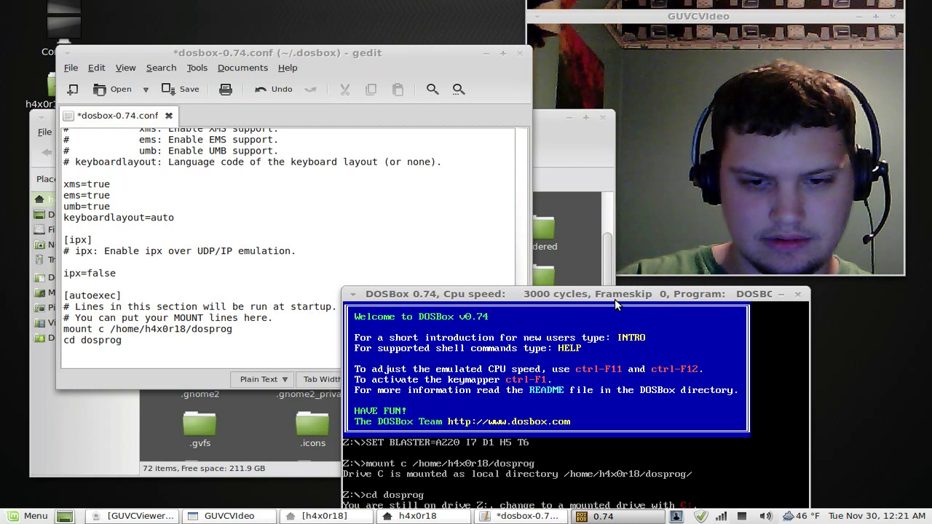
Step: Switch to drive C:, list its 59 directories with dir, and close DOSBox
drag(572, 298, 463, 184)
text(cd)
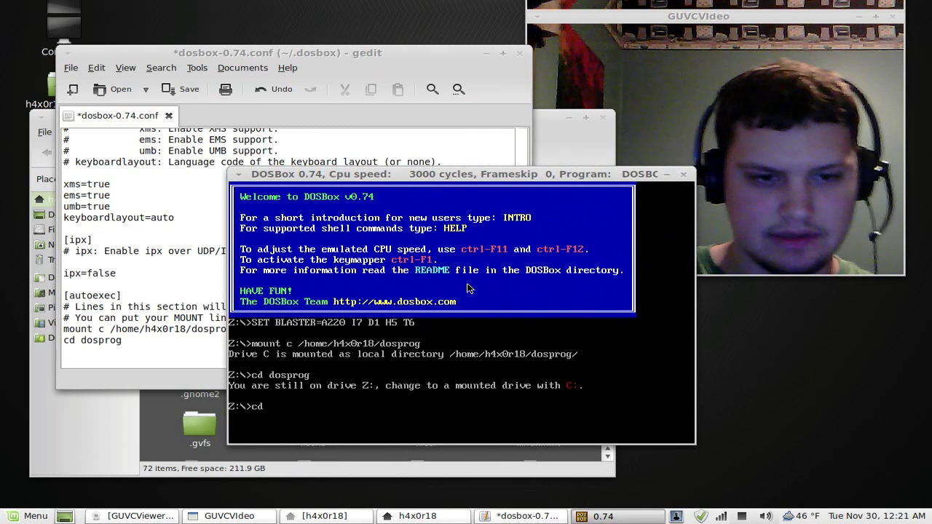
key(BackSpace)
key(BackSpace)
text(C)
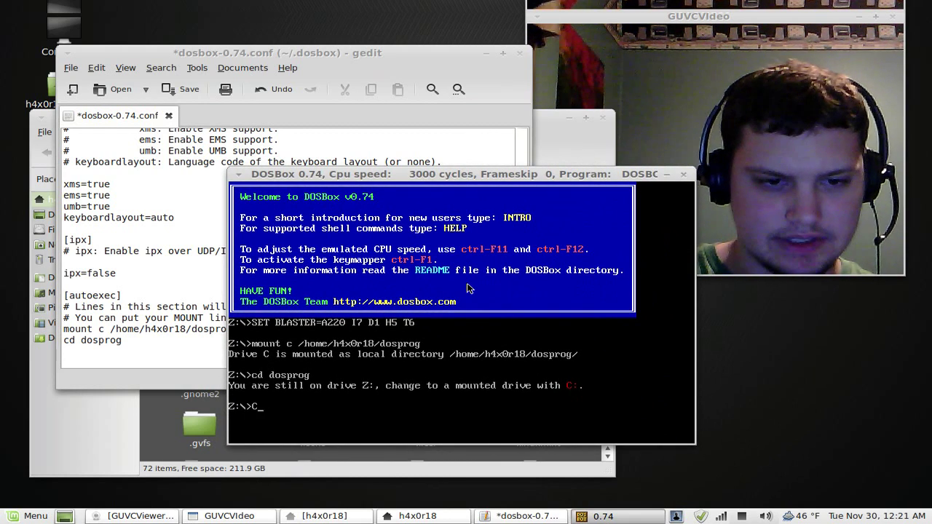
text(:)
key(Return)
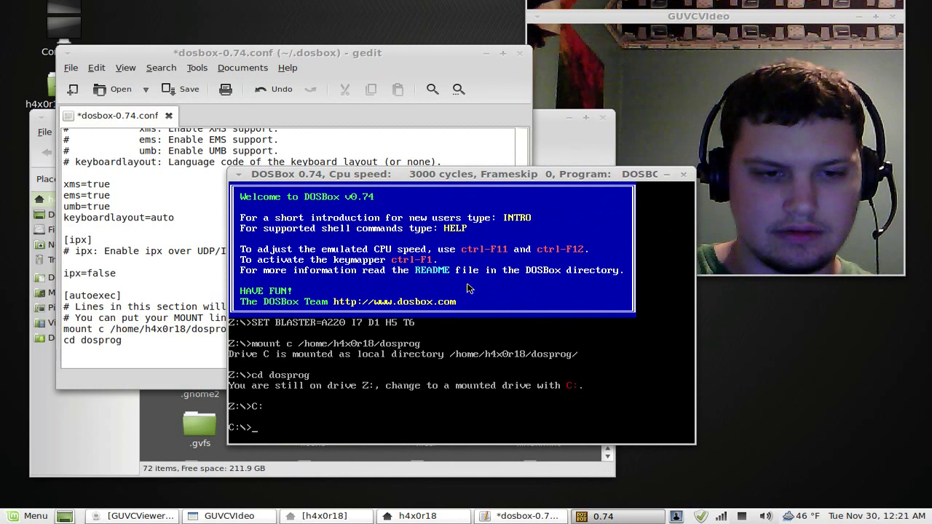
text(dir)
key(Return)
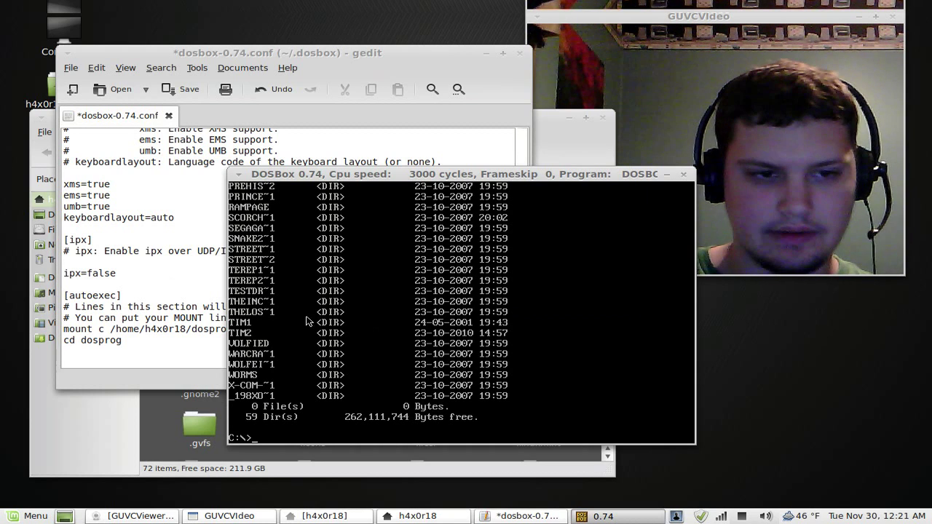
click(683, 174)
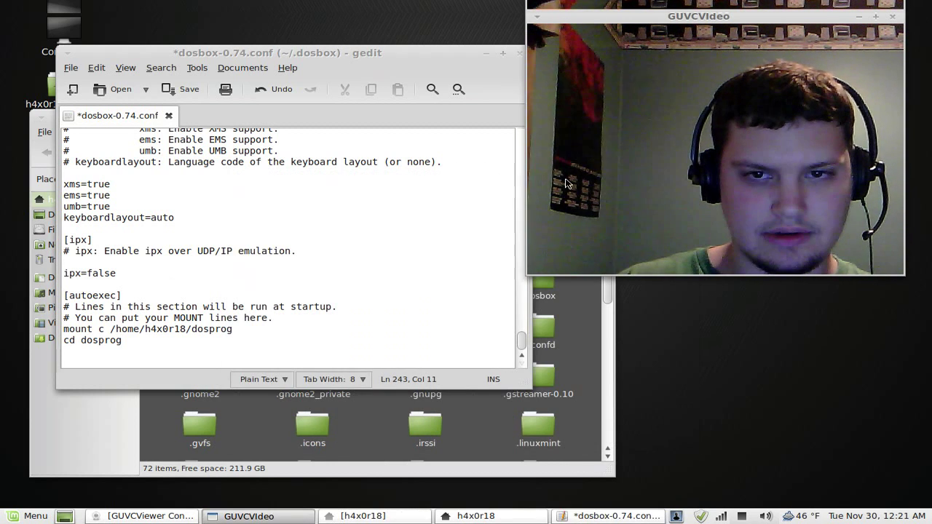
Step: Replace the last autoexec line 'cd dosprog' with 'C:'
click(162, 343)
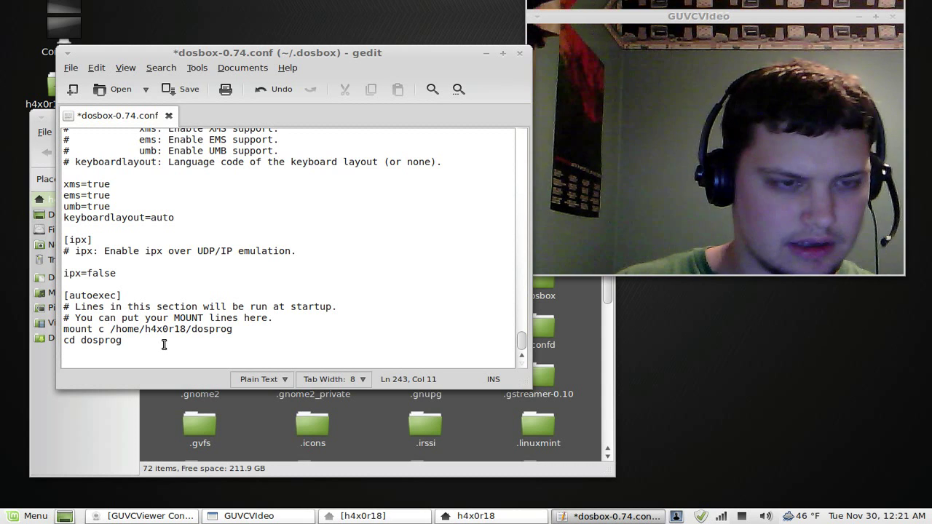
key(BackSpace)
key(BackSpace)
key(BackSpace)
key(BackSpace)
key(BackSpace)
key(BackSpace)
key(BackSpace)
key(BackSpace)
key(BackSpace)
key(BackSpace)
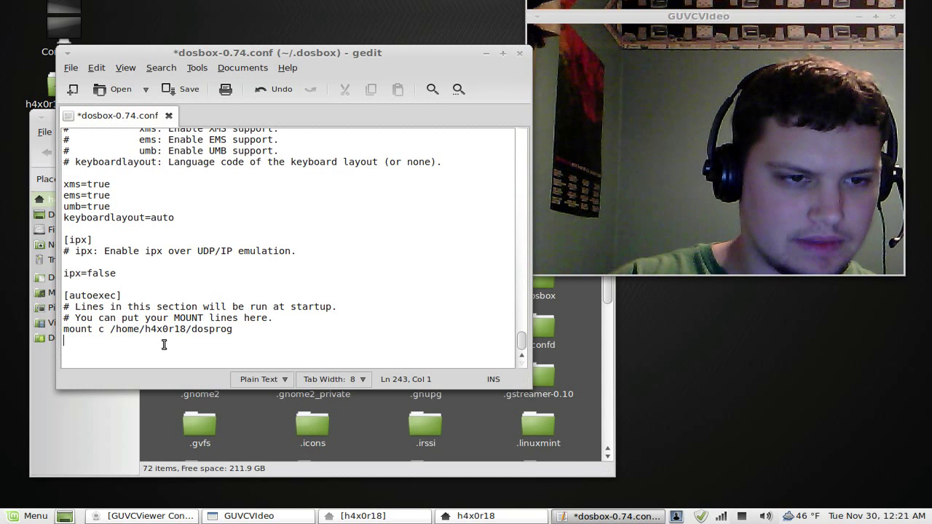
text(C:)
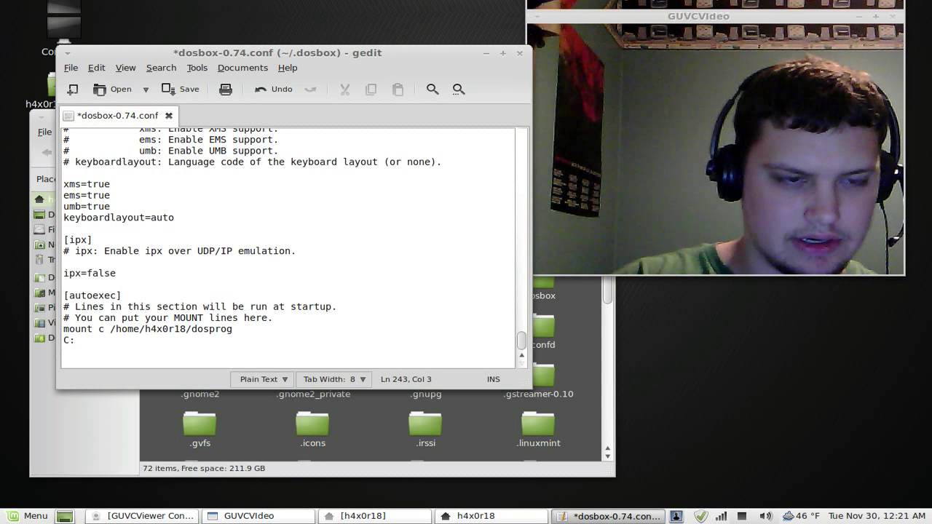
key(Return)
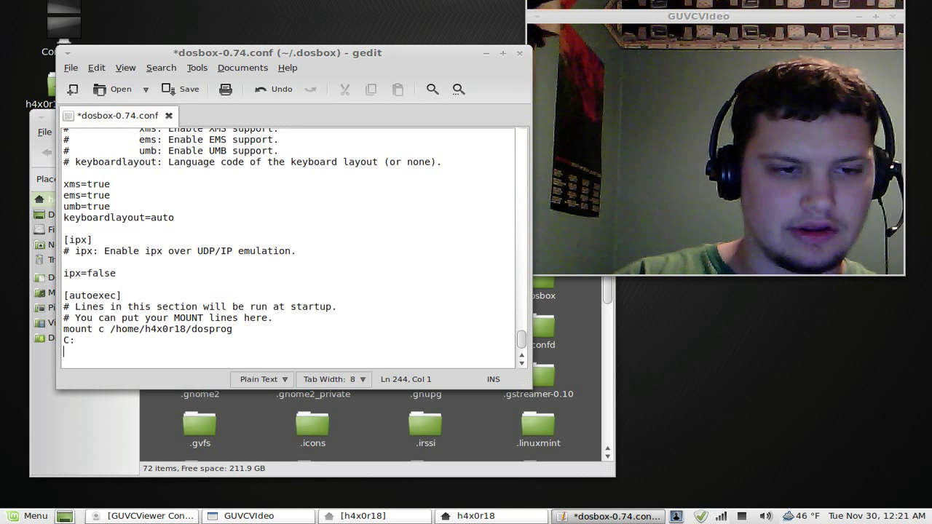
key(BackSpace)
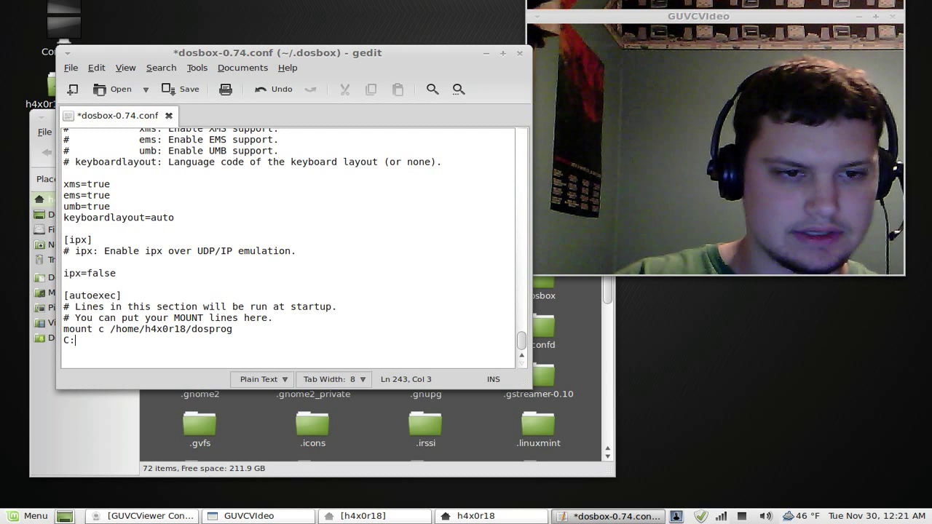
Step: Save dosbox-0.74.conf, look over the file, save again with Ctrl+S, and close gedit
click(182, 90)
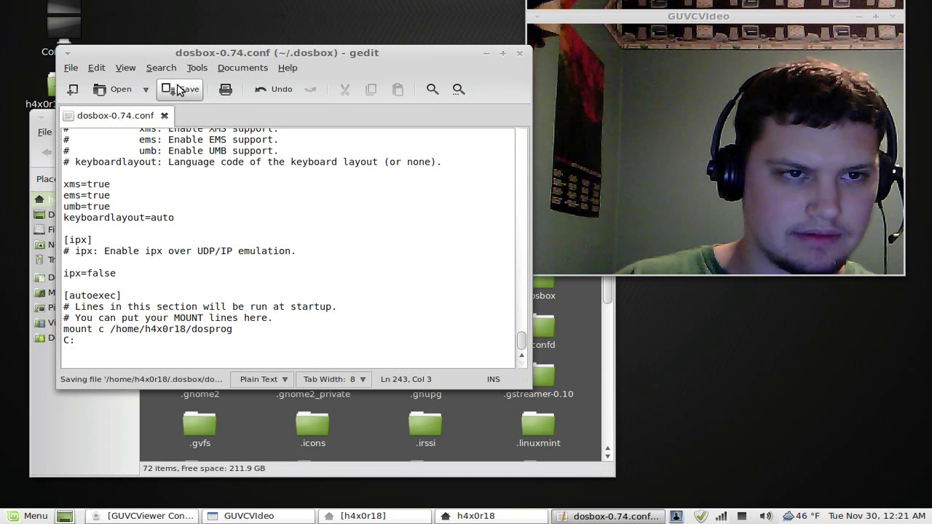
scroll(250, 186, up, 5)
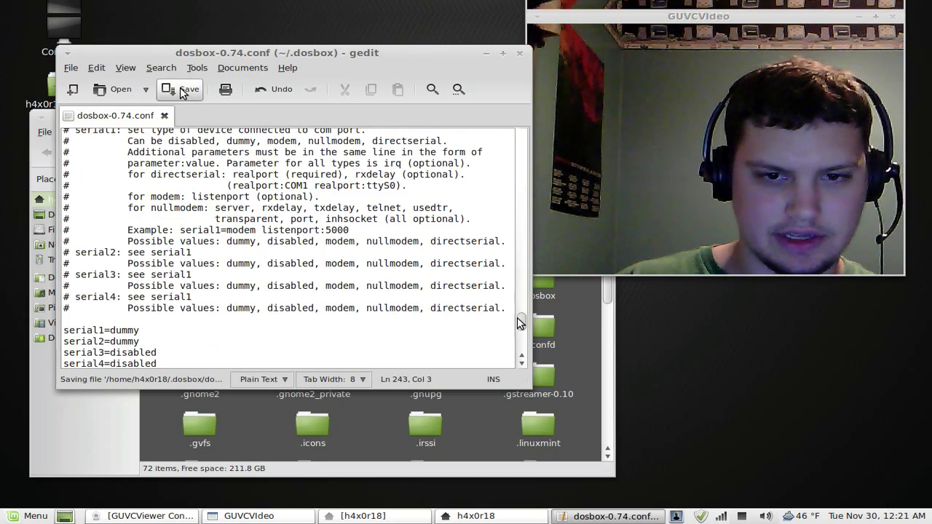
drag(520, 323, 506, 134)
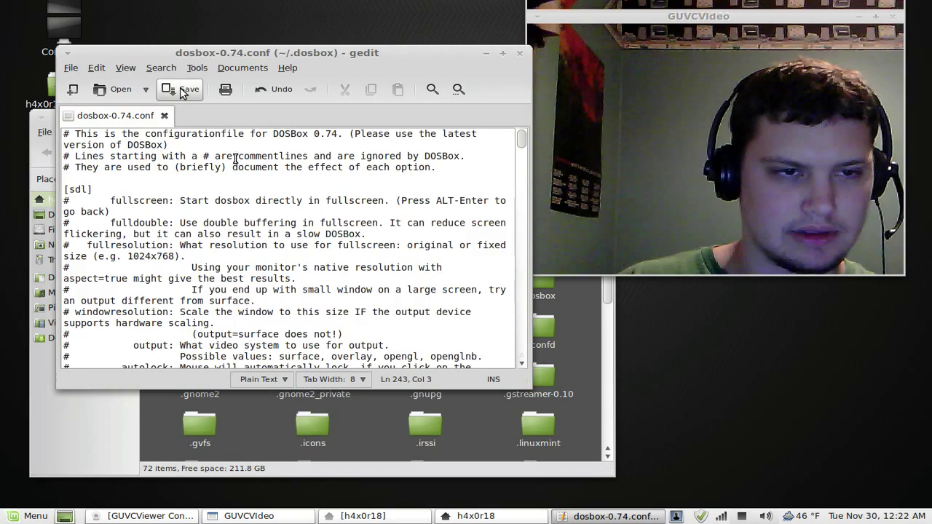
scroll(267, 145, down, 10)
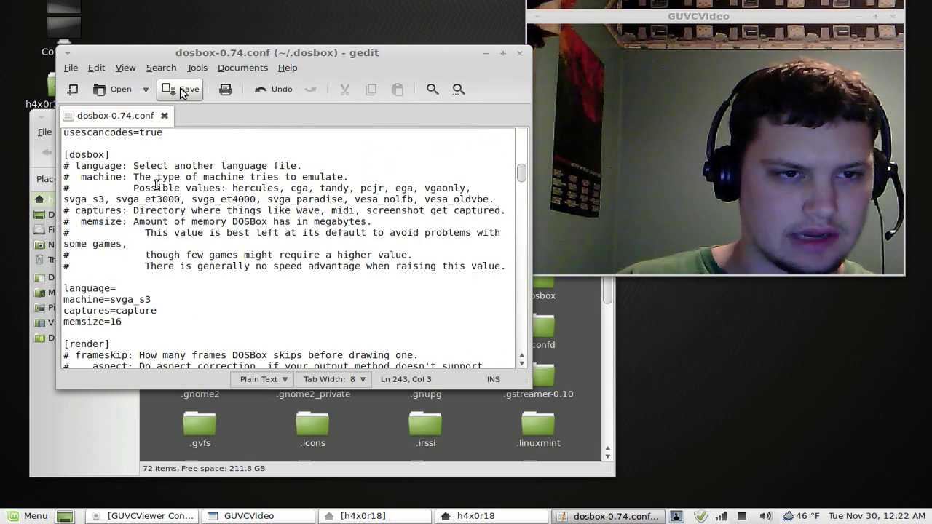
scroll(156, 185, down, 9)
scroll(150, 193, up, 6)
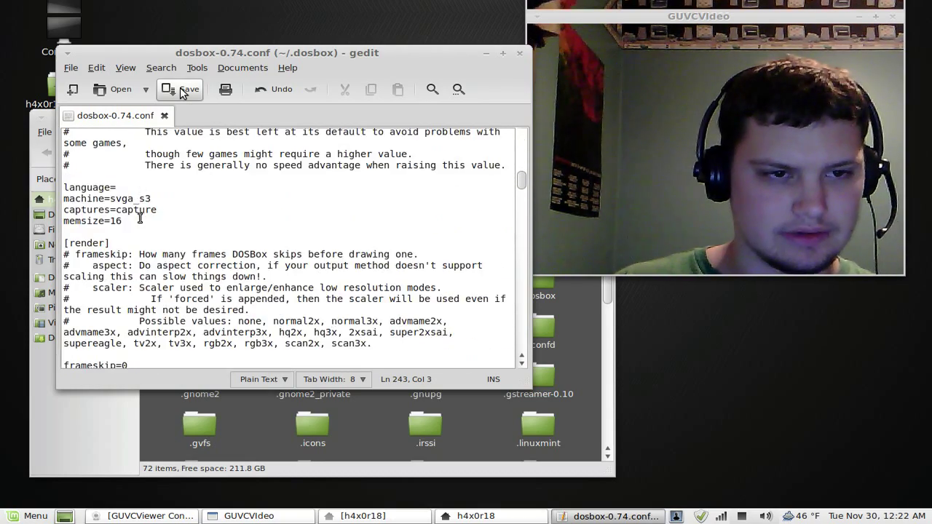
scroll(140, 219, up, 3)
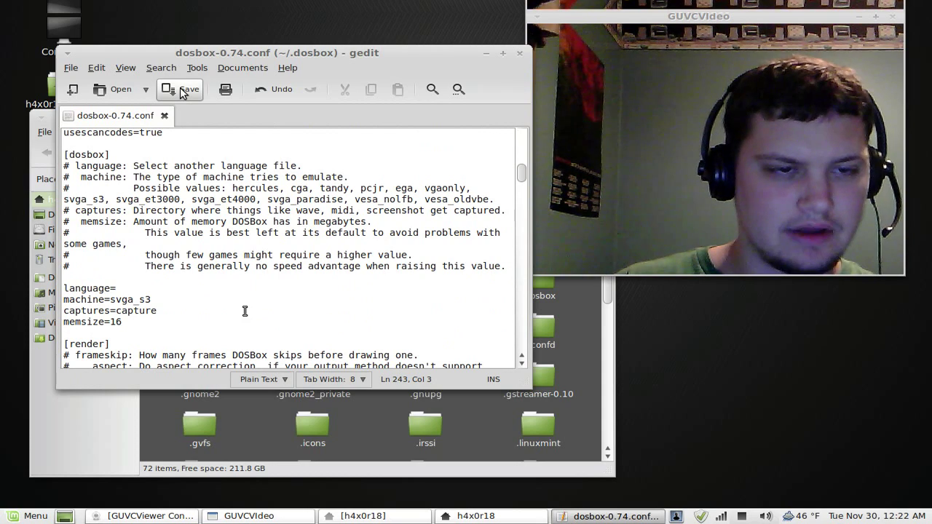
scroll(226, 277, down, 3)
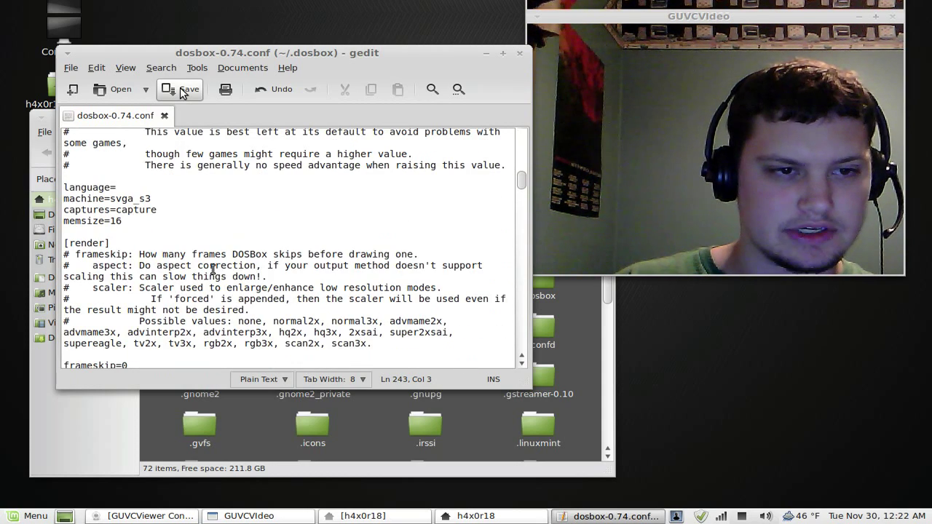
scroll(212, 270, down, 3)
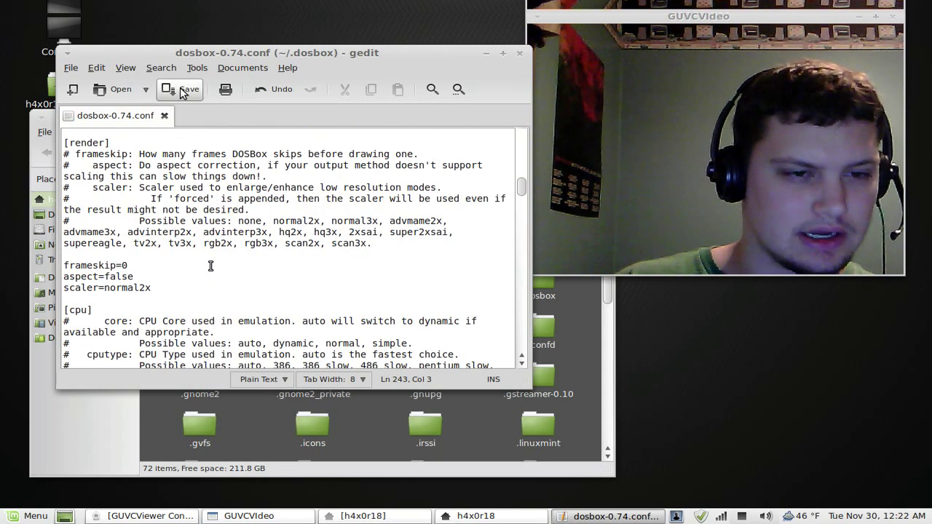
scroll(210, 266, up, 8)
scroll(323, 227, up, 12)
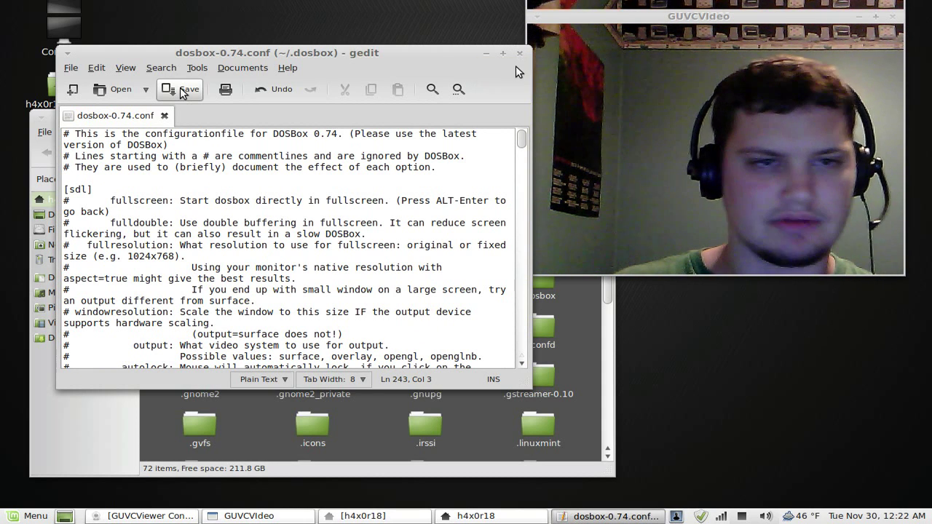
key(ctrl+s)
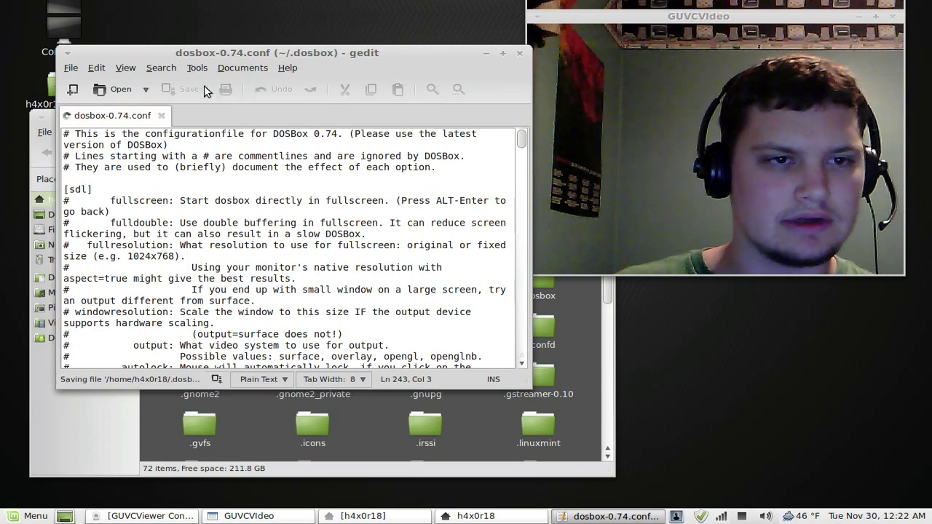
click(519, 55)
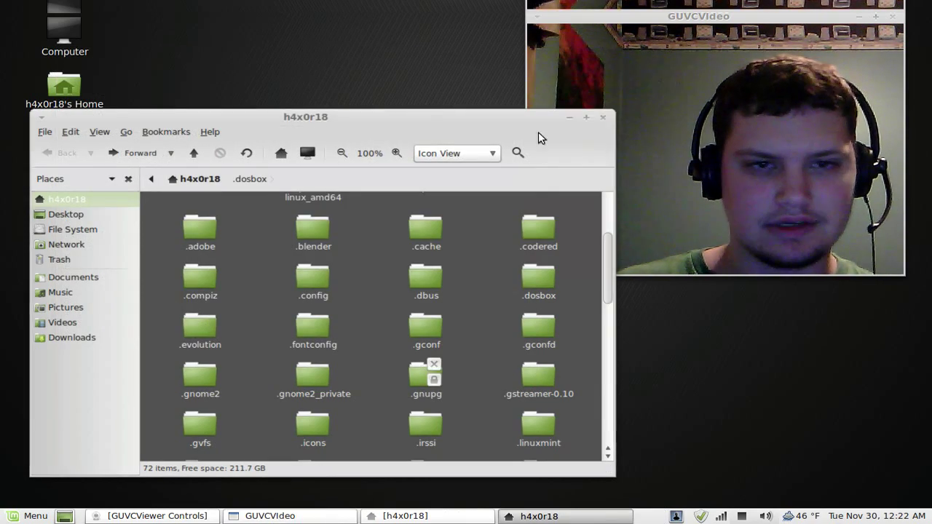
Step: Close the file manager, relaunch DOSBox at C:\, and list the 59 game folders with dir
click(604, 119)
key(super)
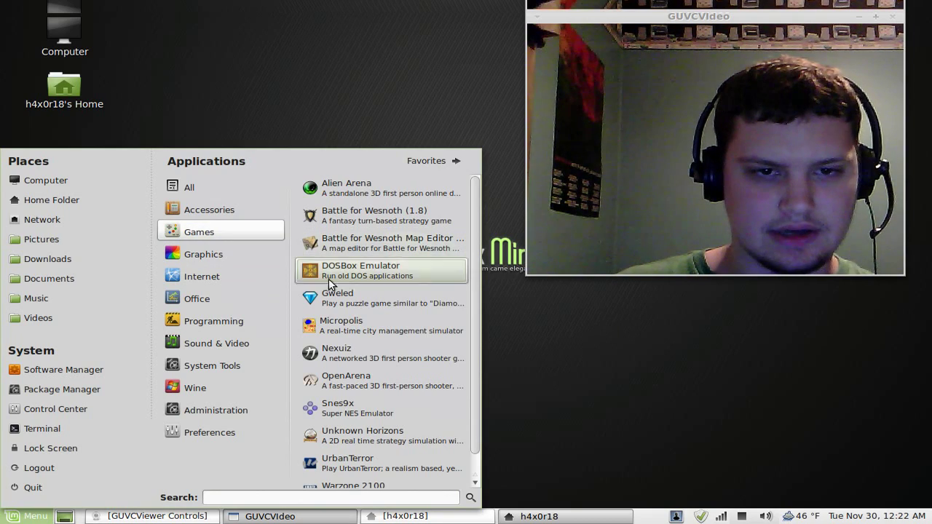
click(338, 277)
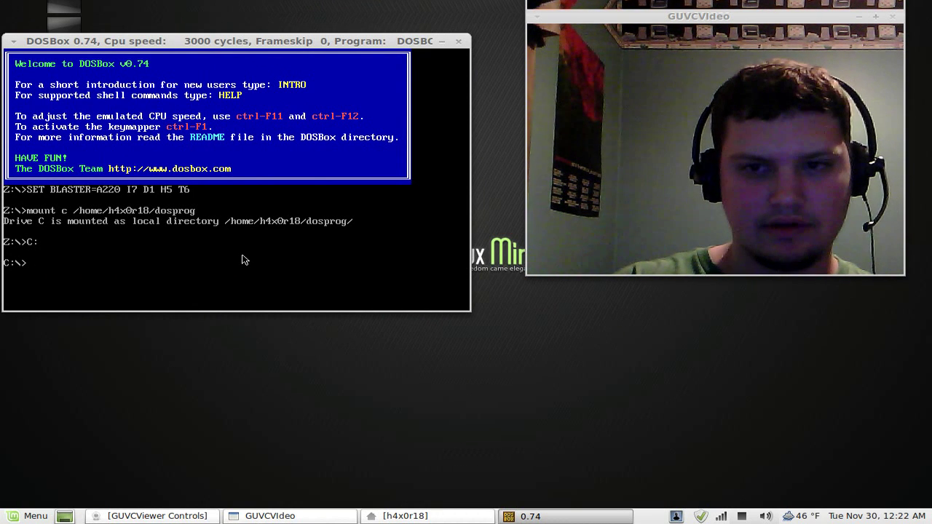
text(dir)
key(Return)
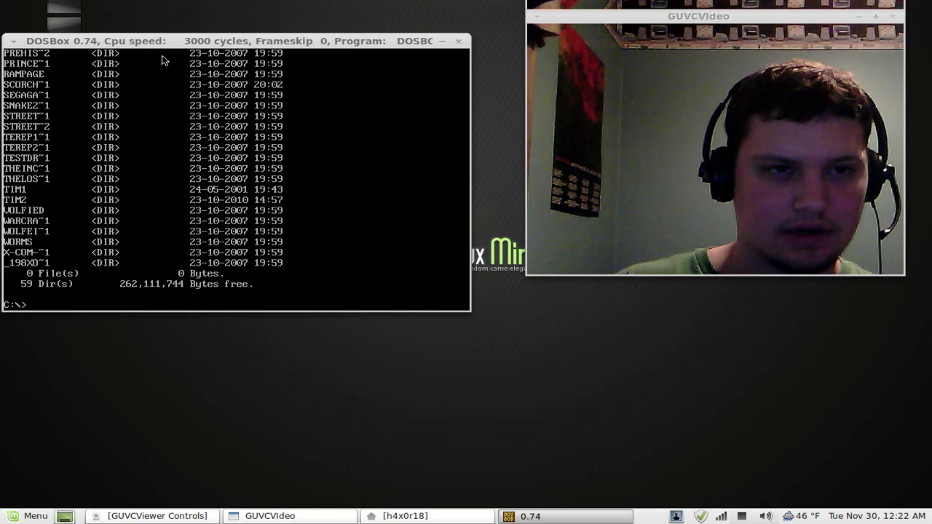
drag(207, 42, 222, 41)
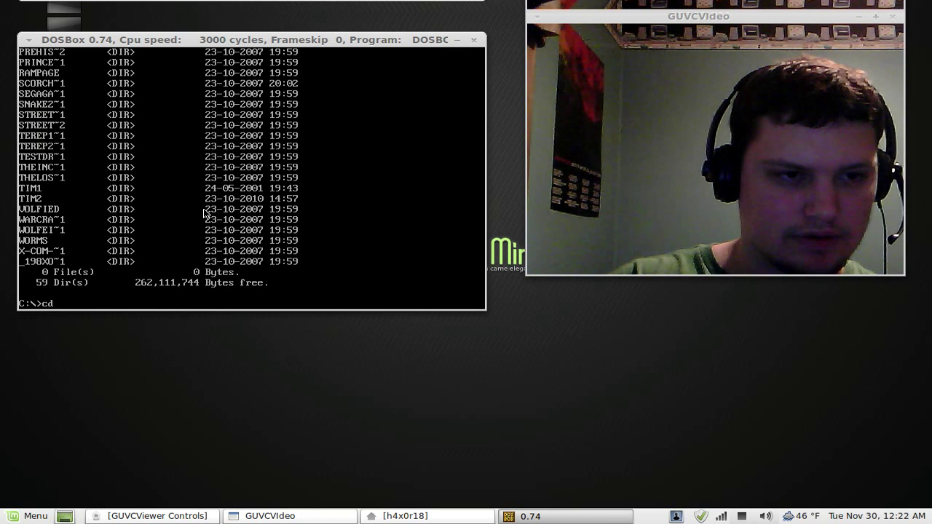
Step: Enter the TIM1 folder and list its files with dir
key(Return)
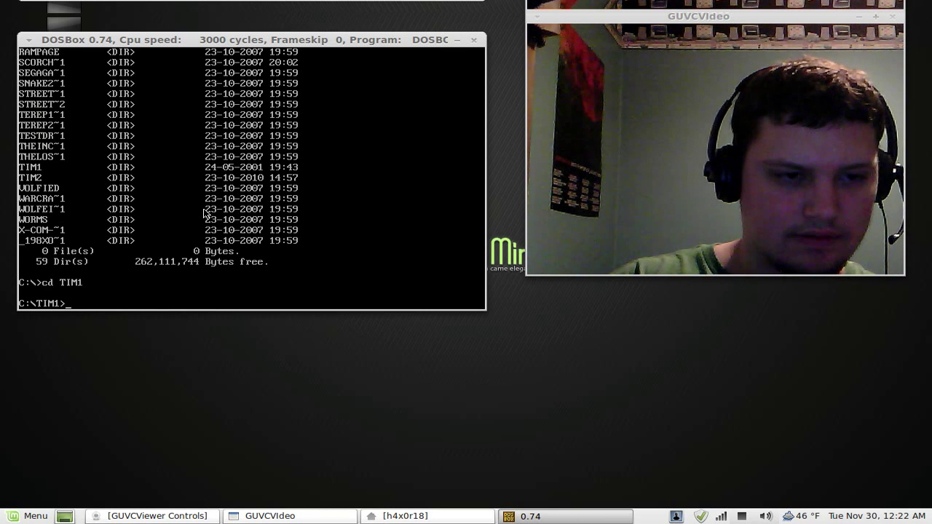
text(dir)
key(Return)
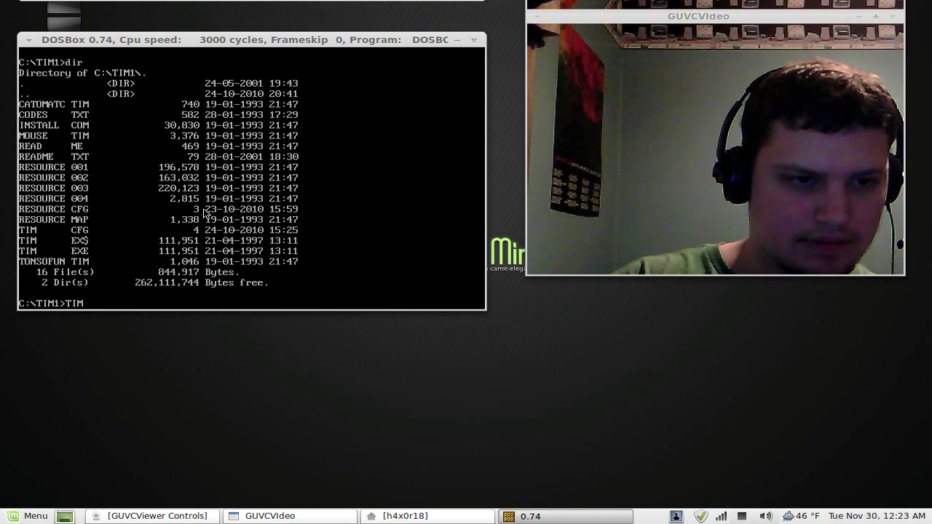
Step: Launch The Incredible Machine with TIM and let it reach the title screen
text(TIM)
key(Return)
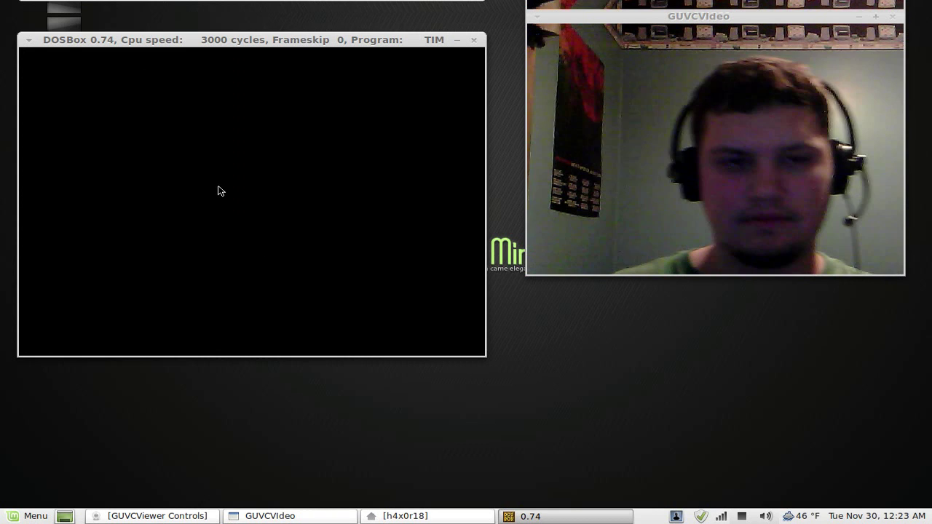
right_click(254, 41)
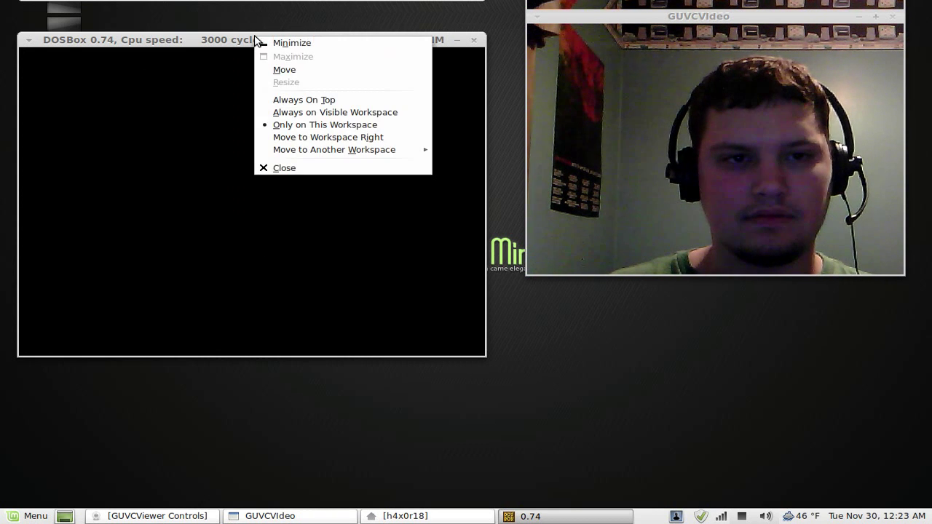
click(205, 40)
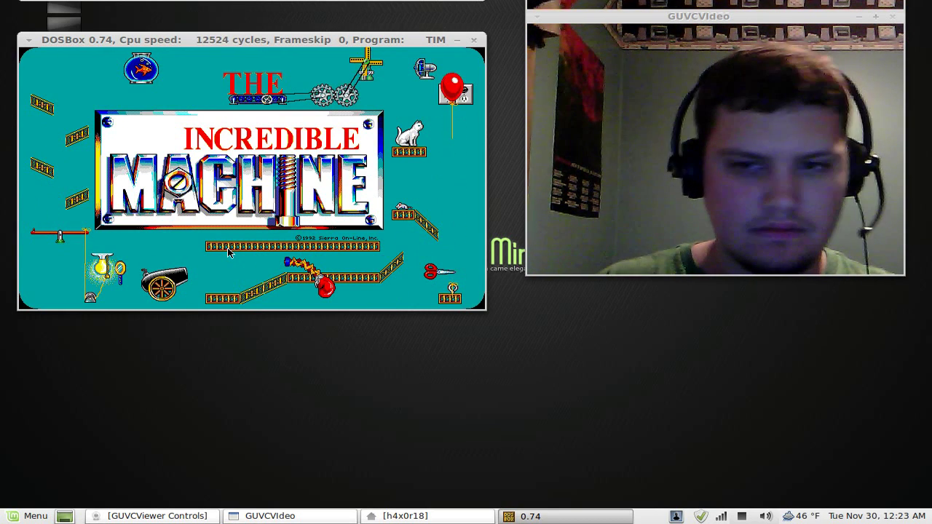
Step: Turn the system volume down slightly from the tray speaker control while the game runs
click(766, 515)
drag(845, 460, 838, 461)
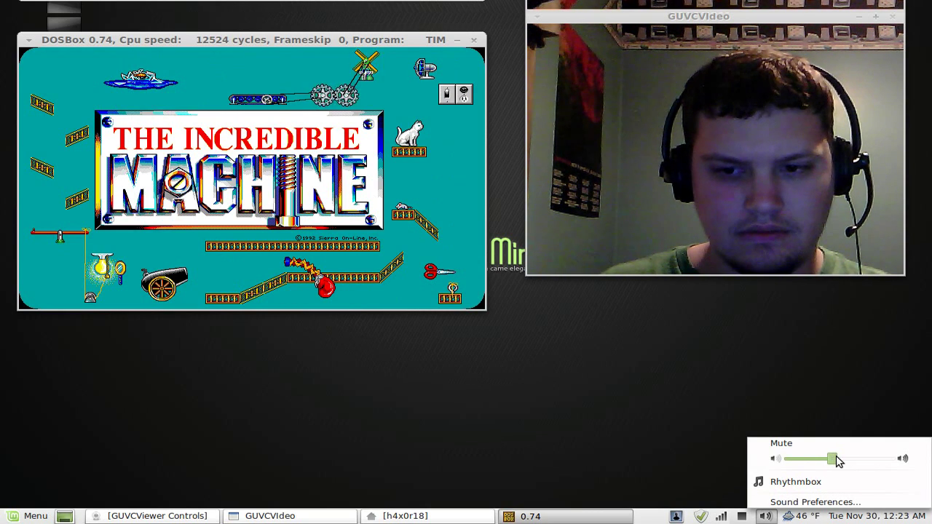
click(638, 374)
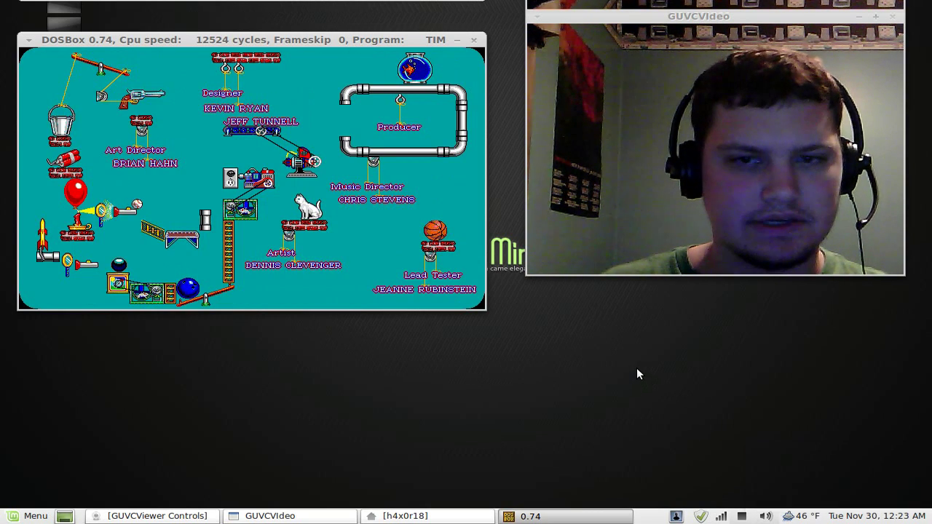